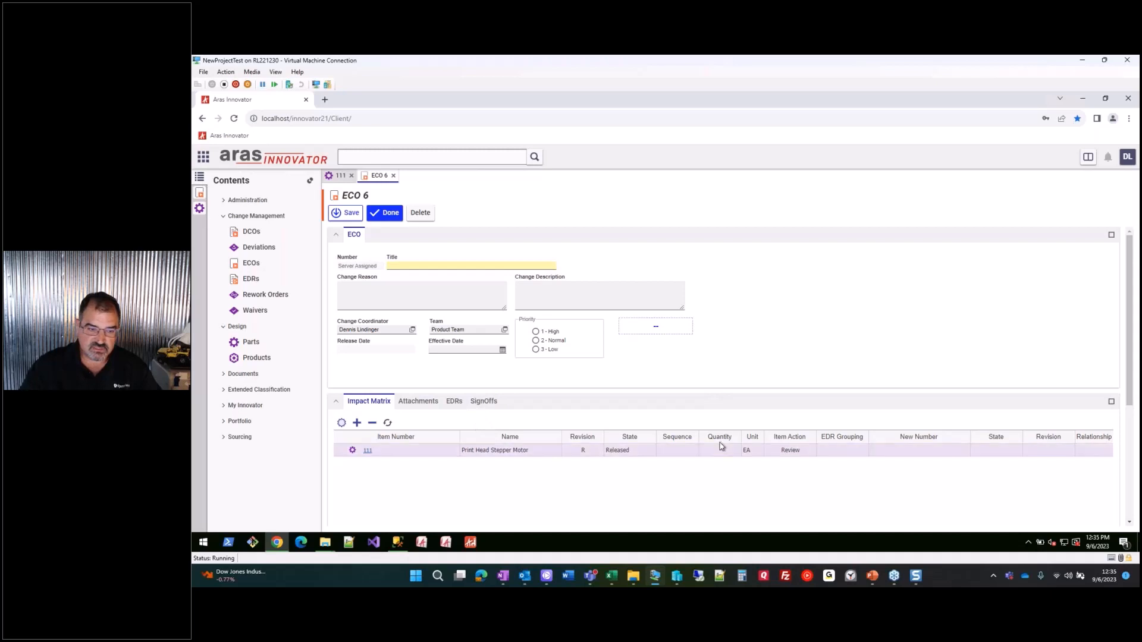
- Set part 111's action to Revise, title the ECO 'Change the mounting hole', and save it as ECO-00001031
right_click(689, 450)
click(714, 499)
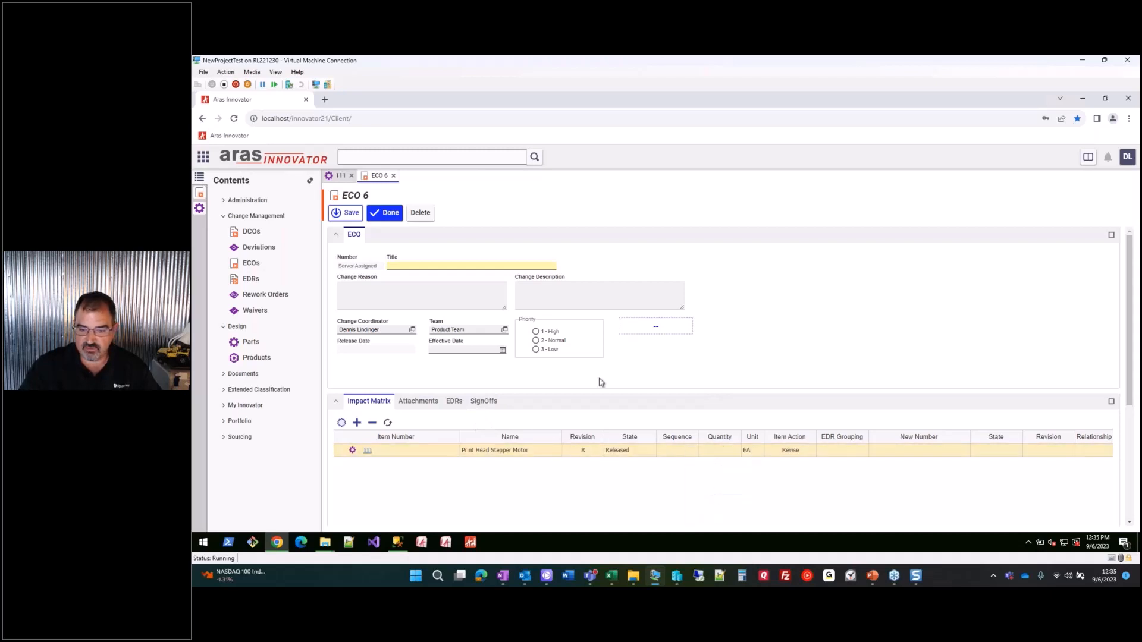
click(420, 266)
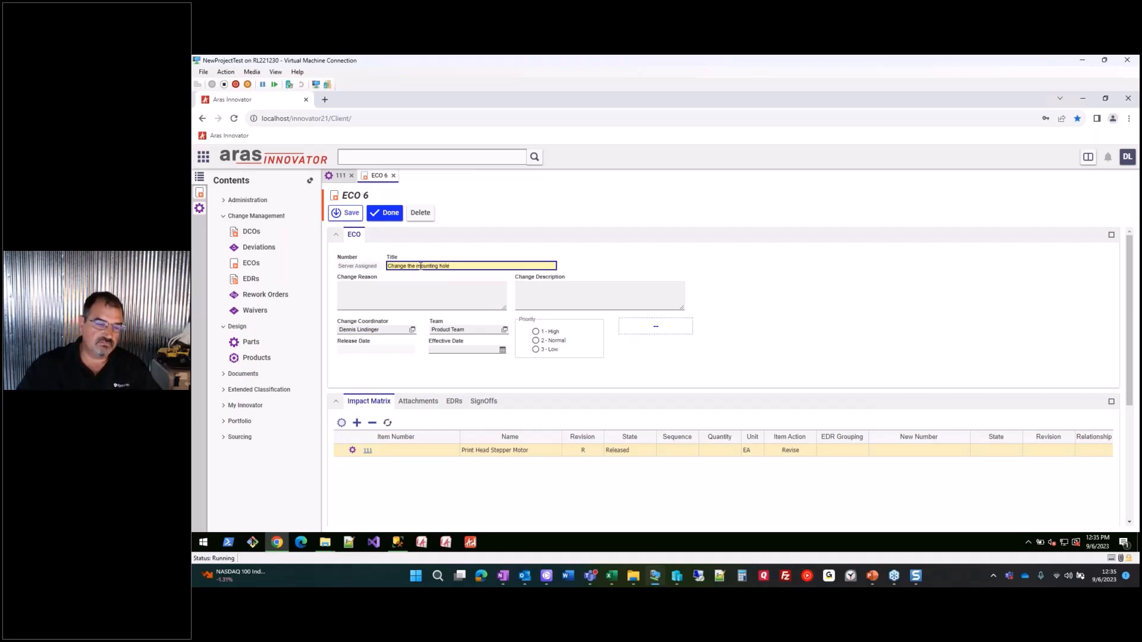
click(343, 215)
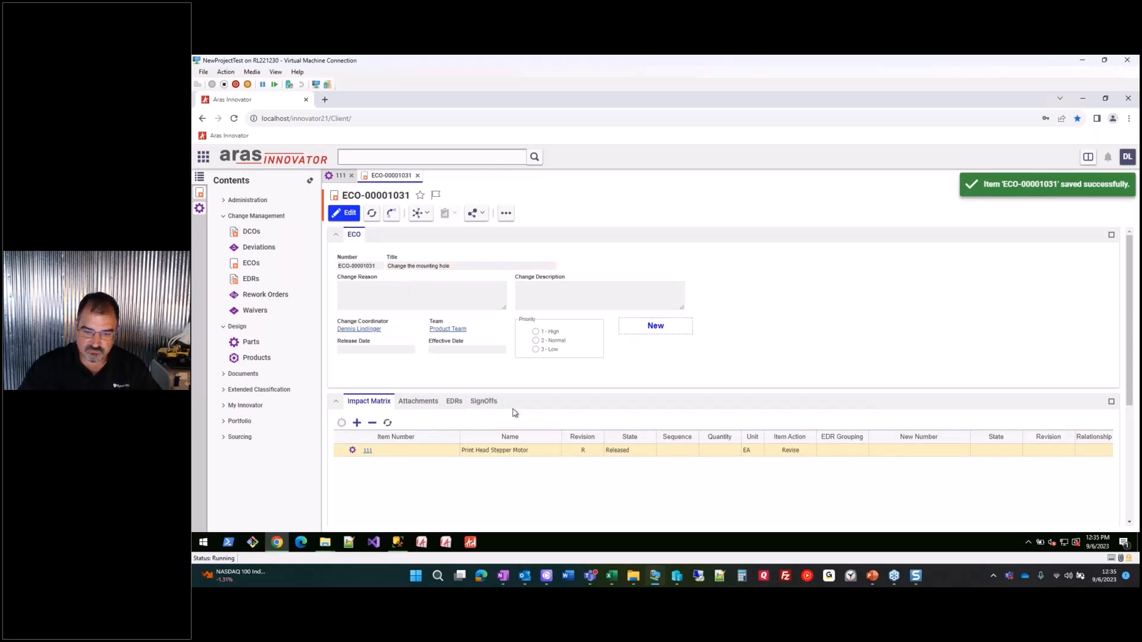
- Show the SignOffs history, then open the Express ECO Workflow process map from the Workflow view
click(486, 406)
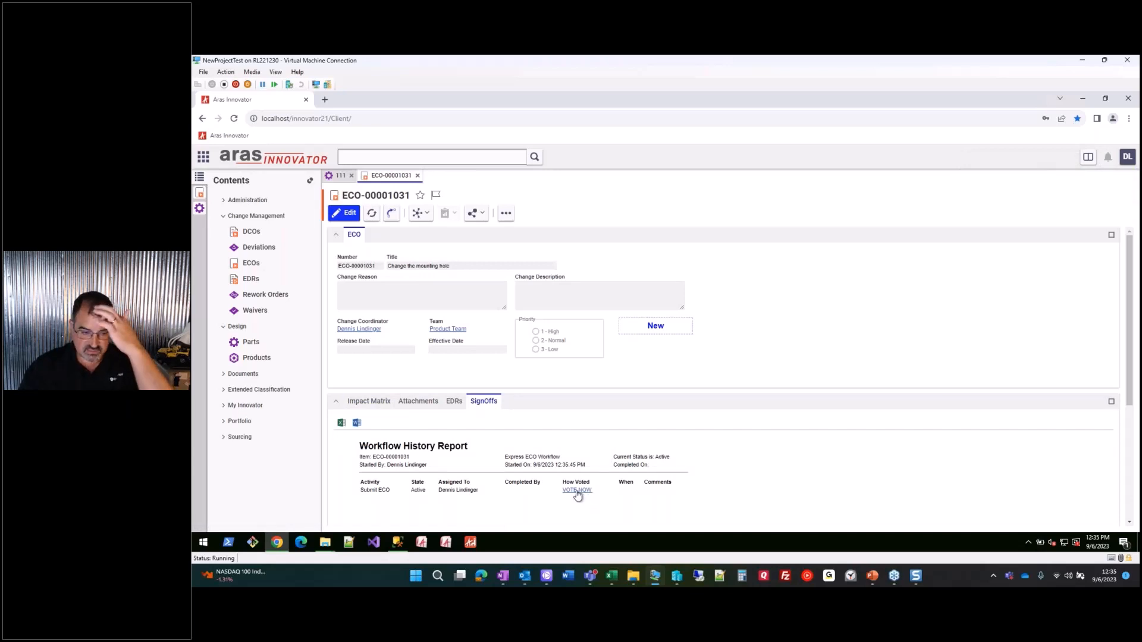
click(402, 217)
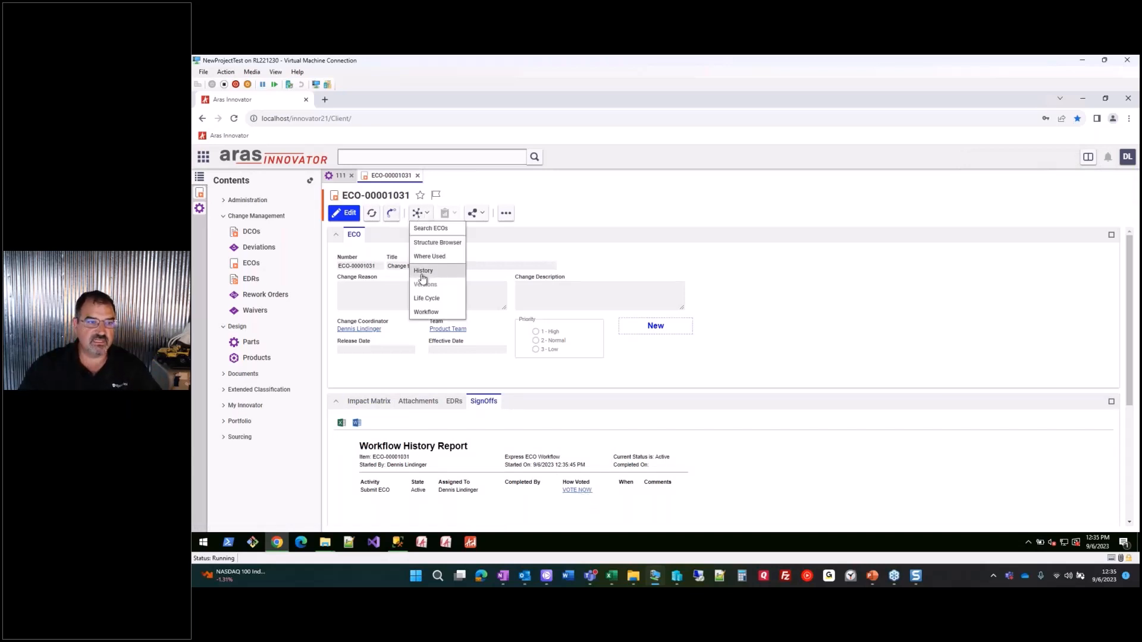
click(429, 311)
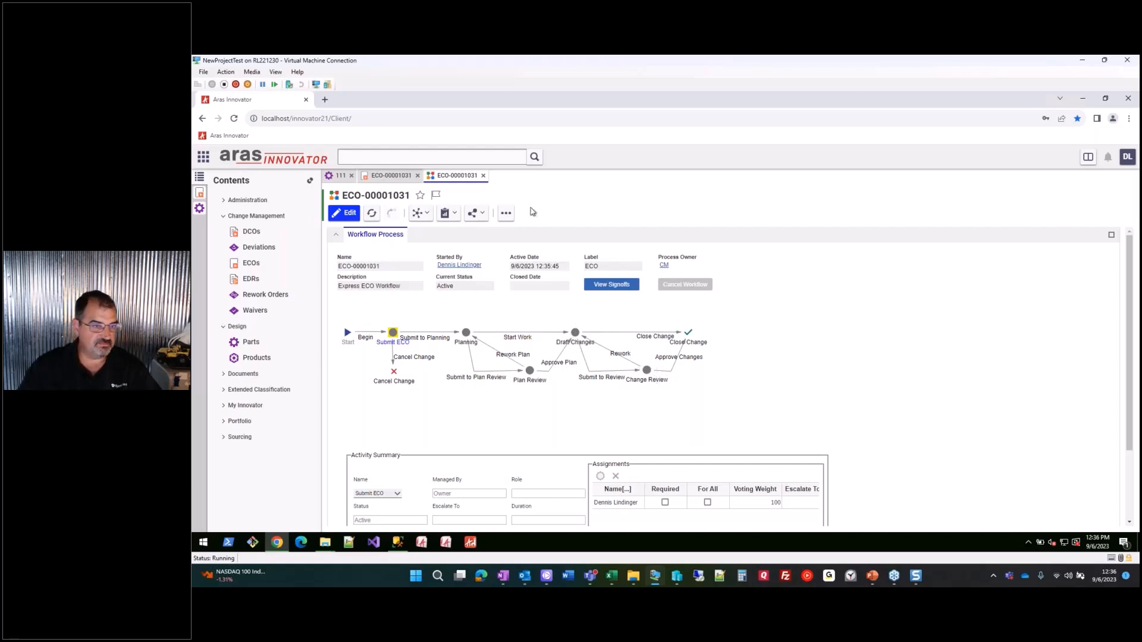
- Close the workflow view and complete Submit ECO with a Submit to Planning vote
click(483, 176)
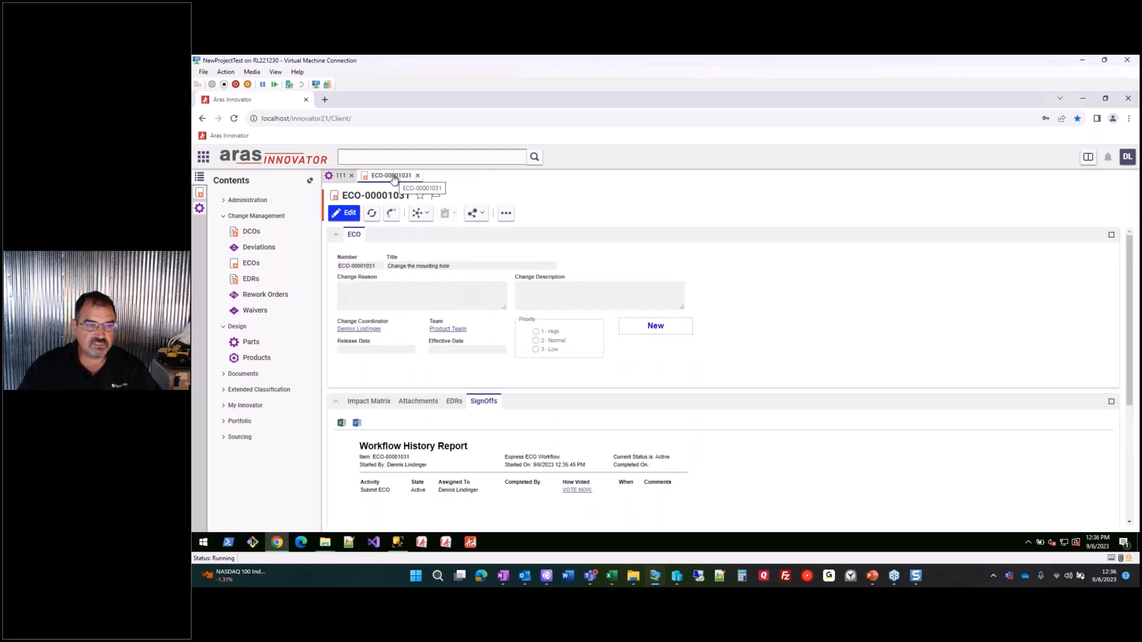
click(570, 492)
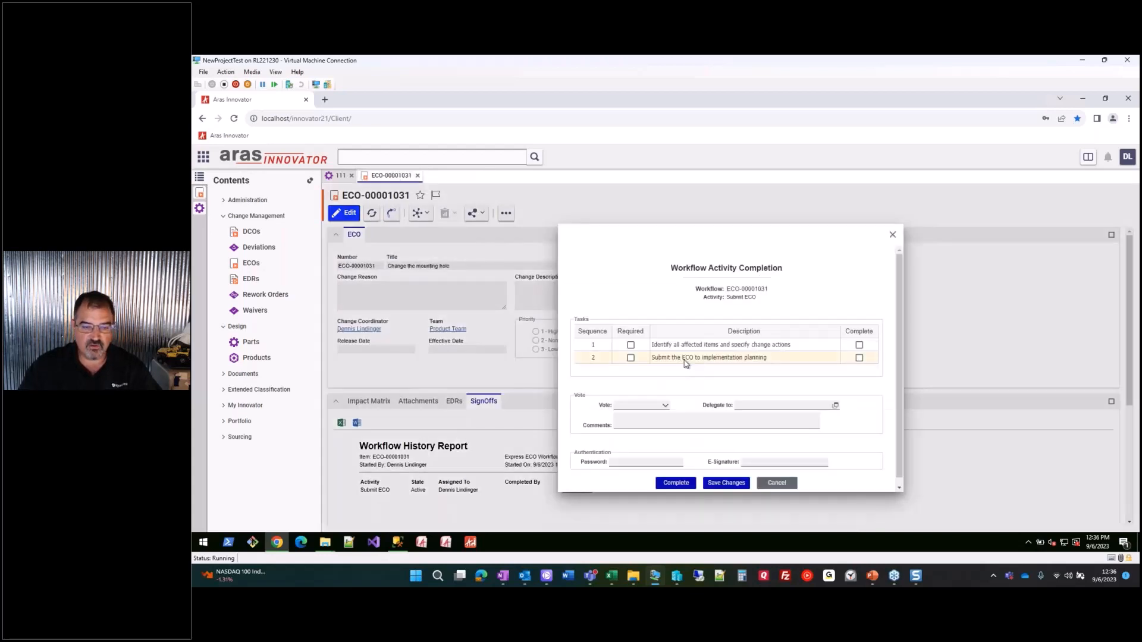
click(642, 406)
click(646, 416)
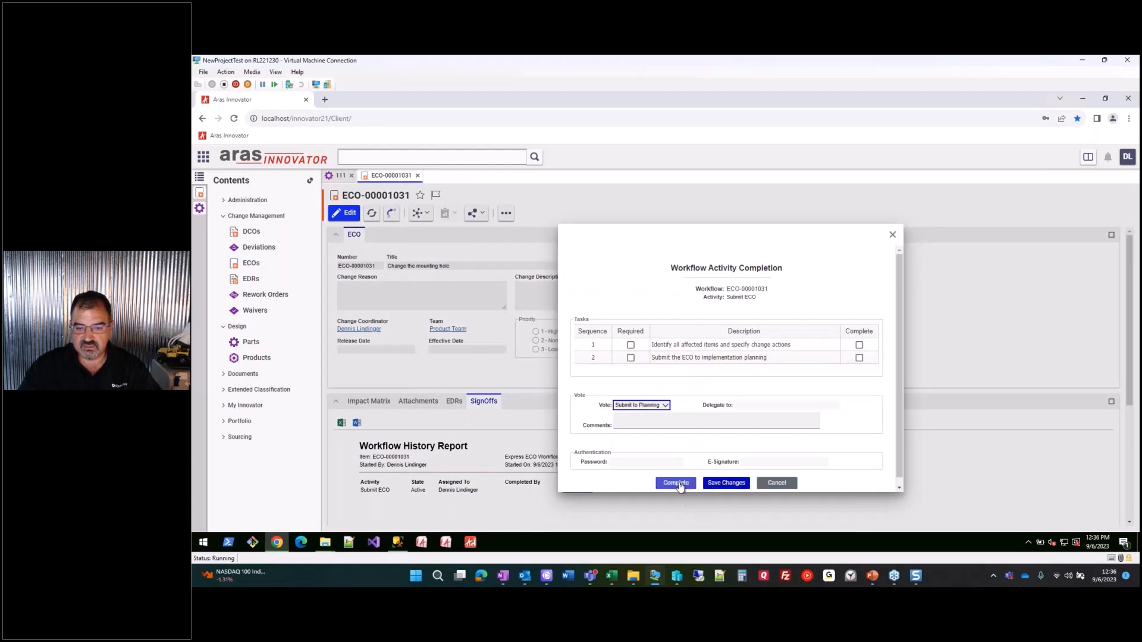
click(676, 483)
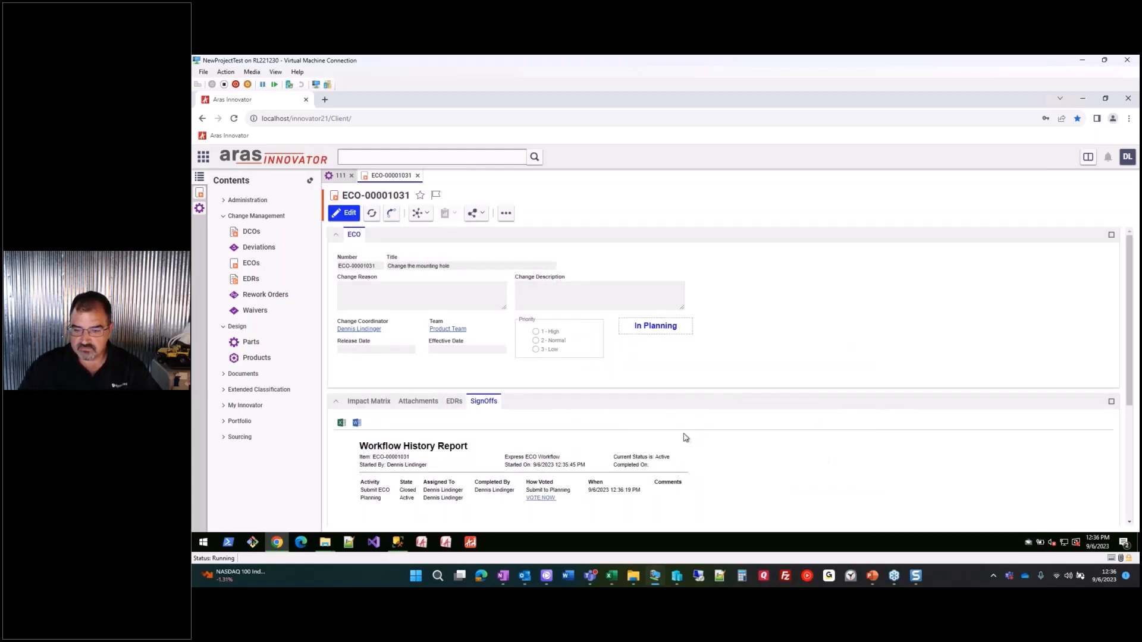
click(1024, 491)
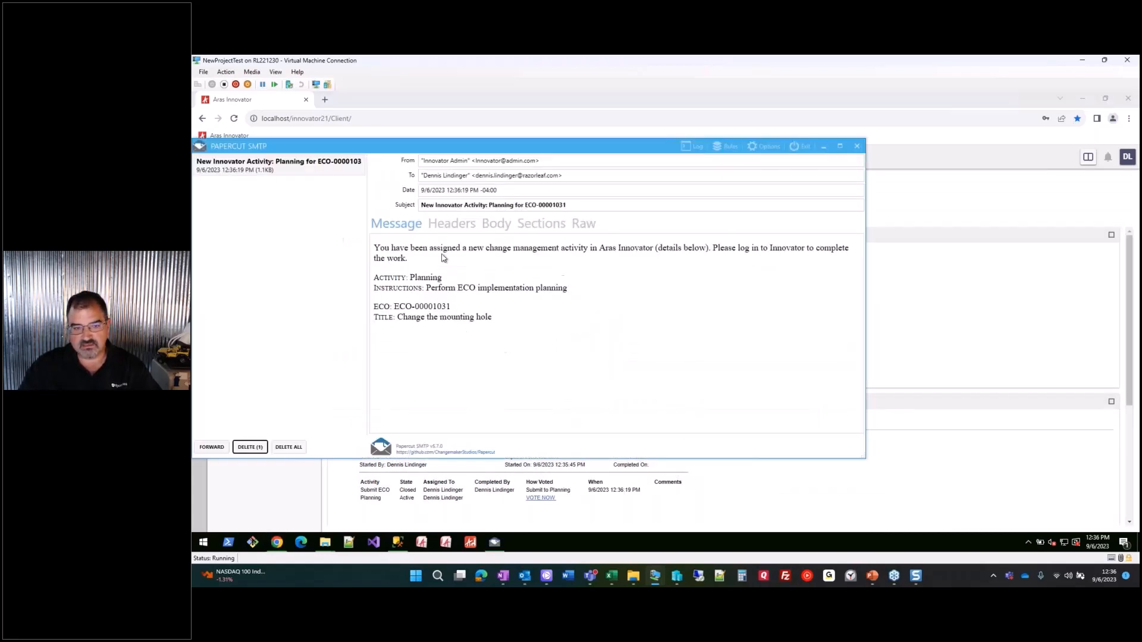
drag(478, 140, 599, 141)
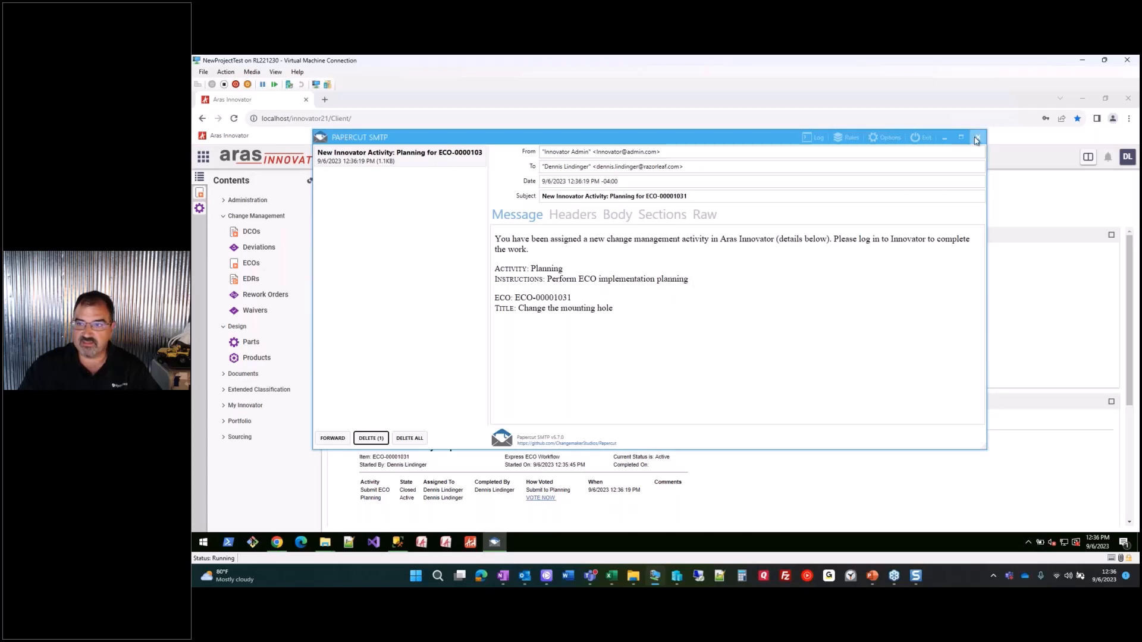
click(944, 140)
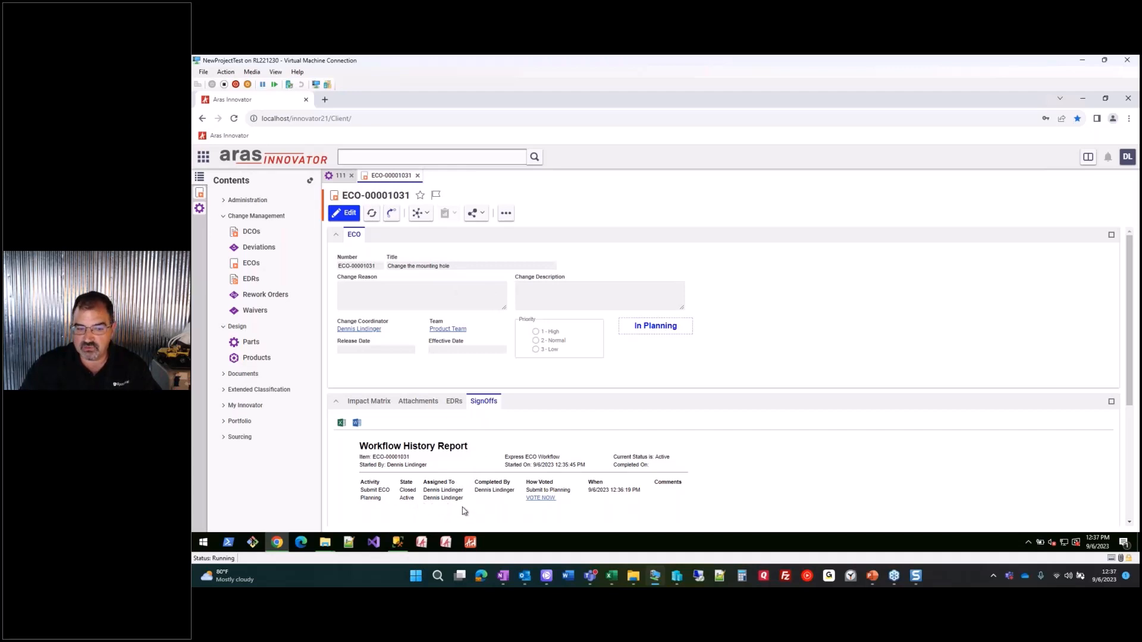
click(376, 402)
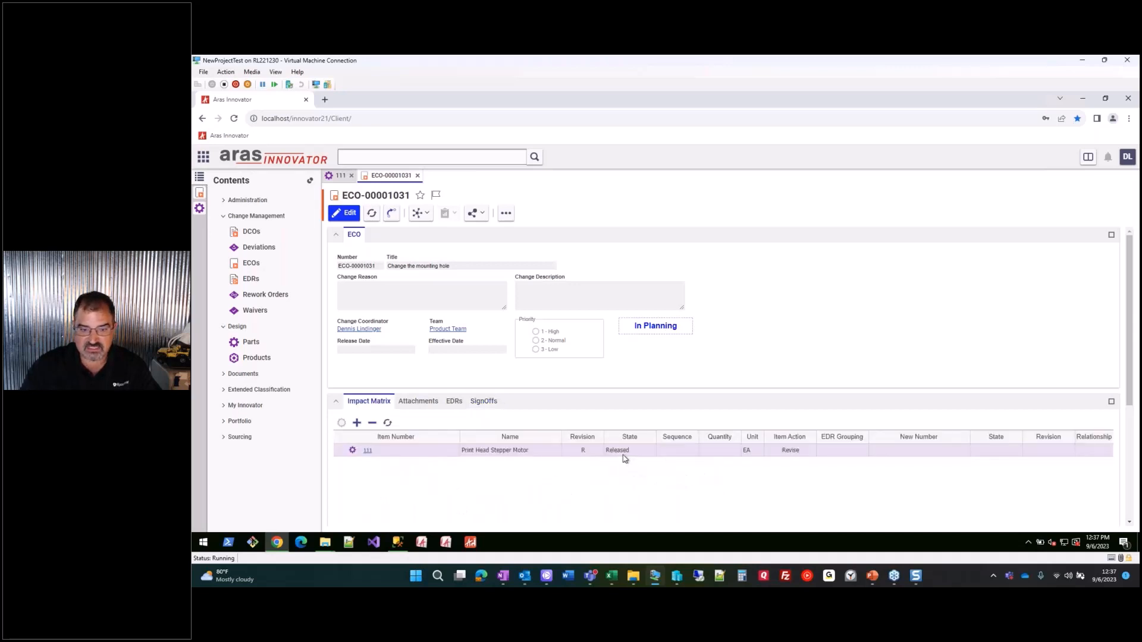
click(619, 454)
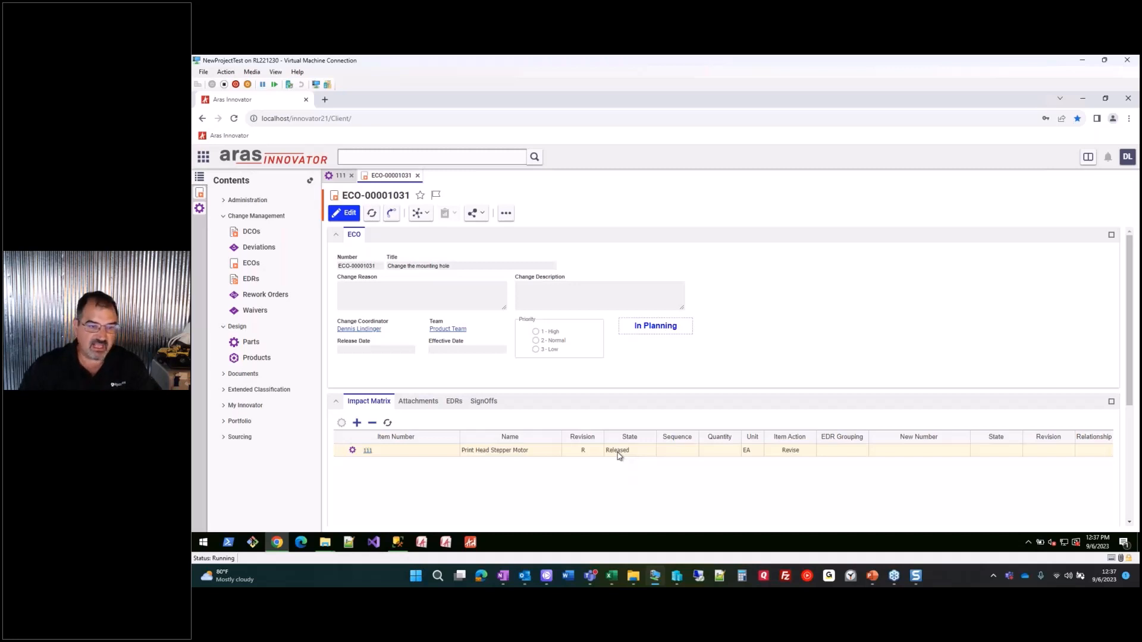
click(488, 403)
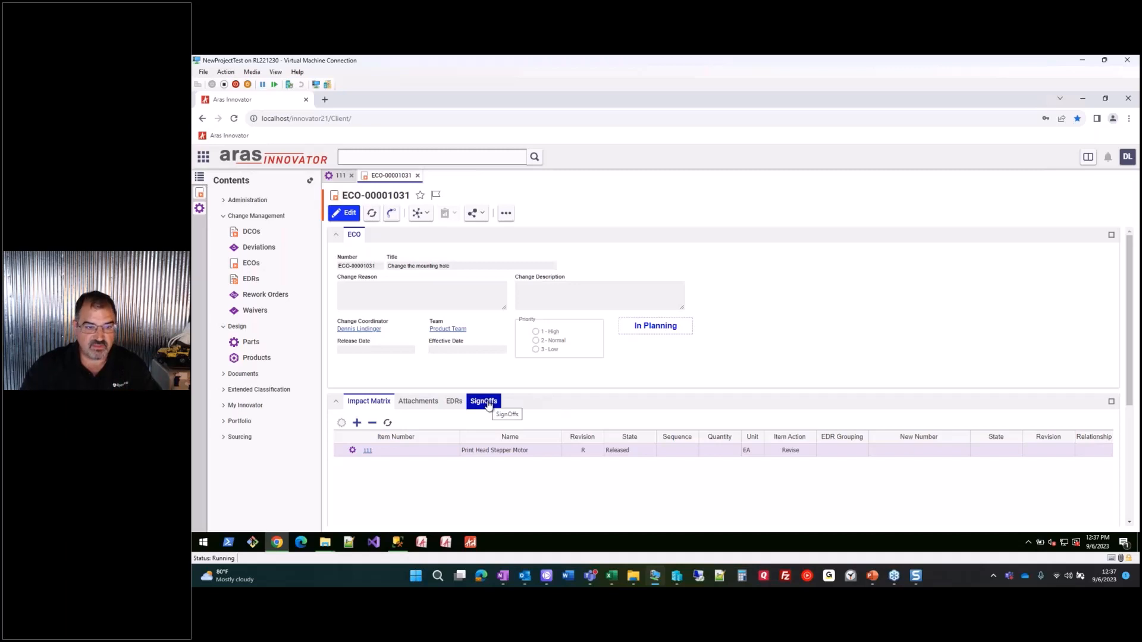
click(488, 403)
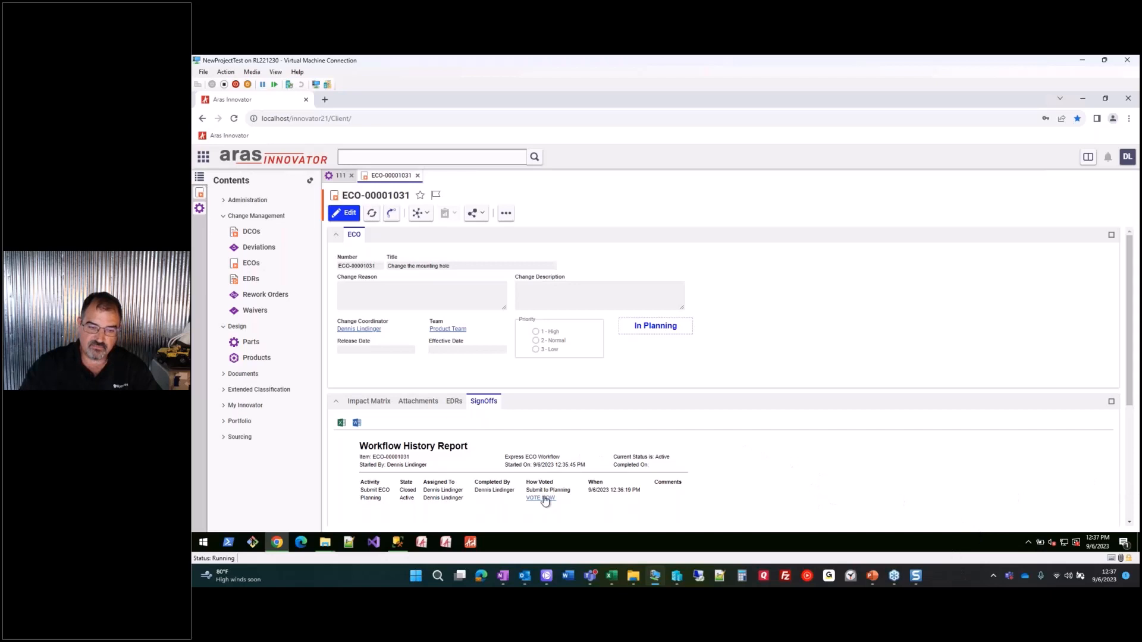
- Complete the Planning activity with a Start Work vote
click(545, 499)
click(672, 405)
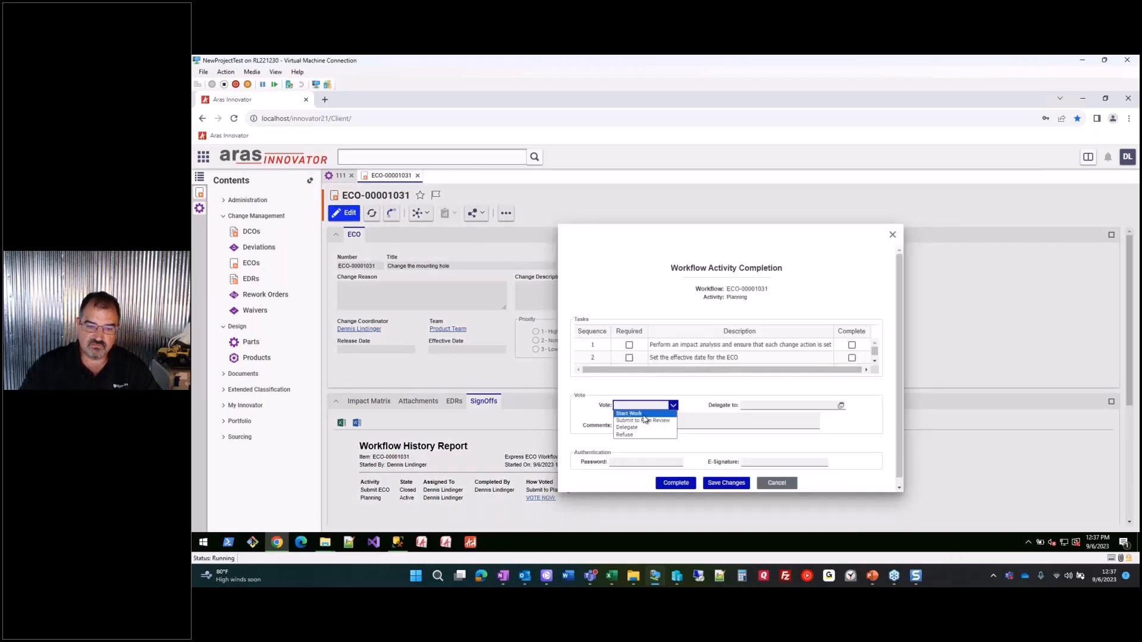
click(644, 415)
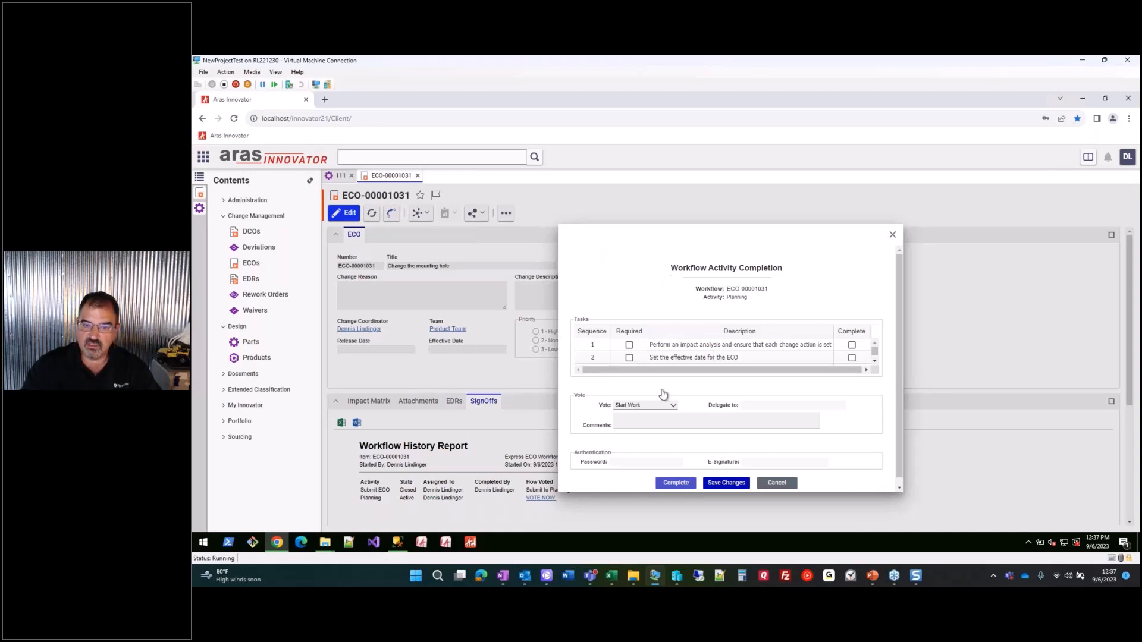
click(703, 227)
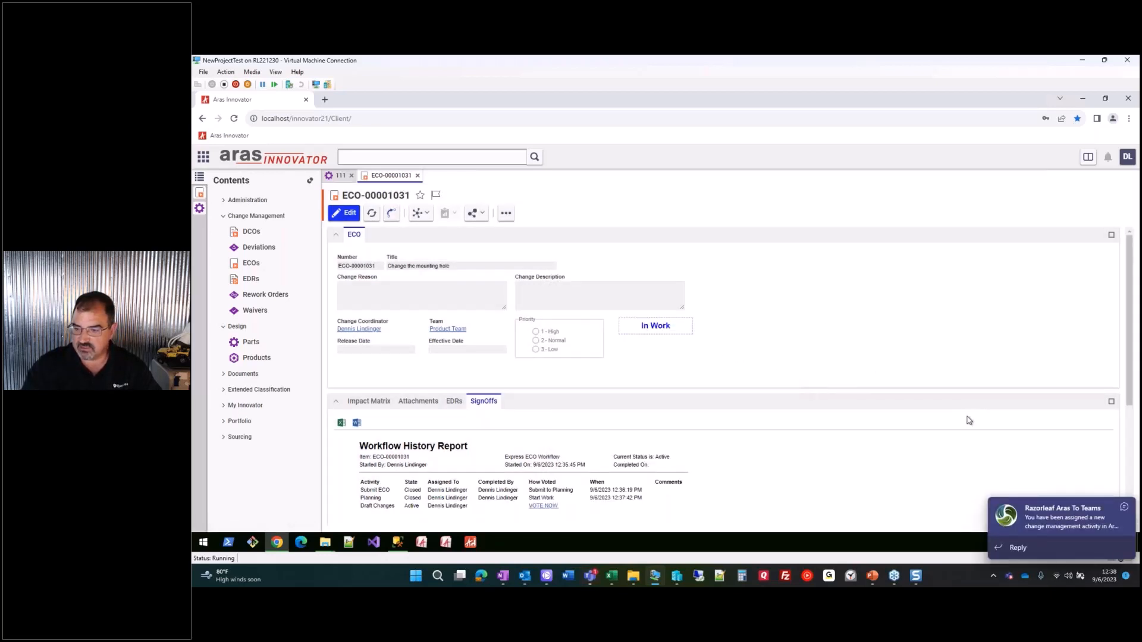
- Open the Teams toast to view the Draft Changes assignment in the Razorleaf Aras To Teams chat
click(1074, 529)
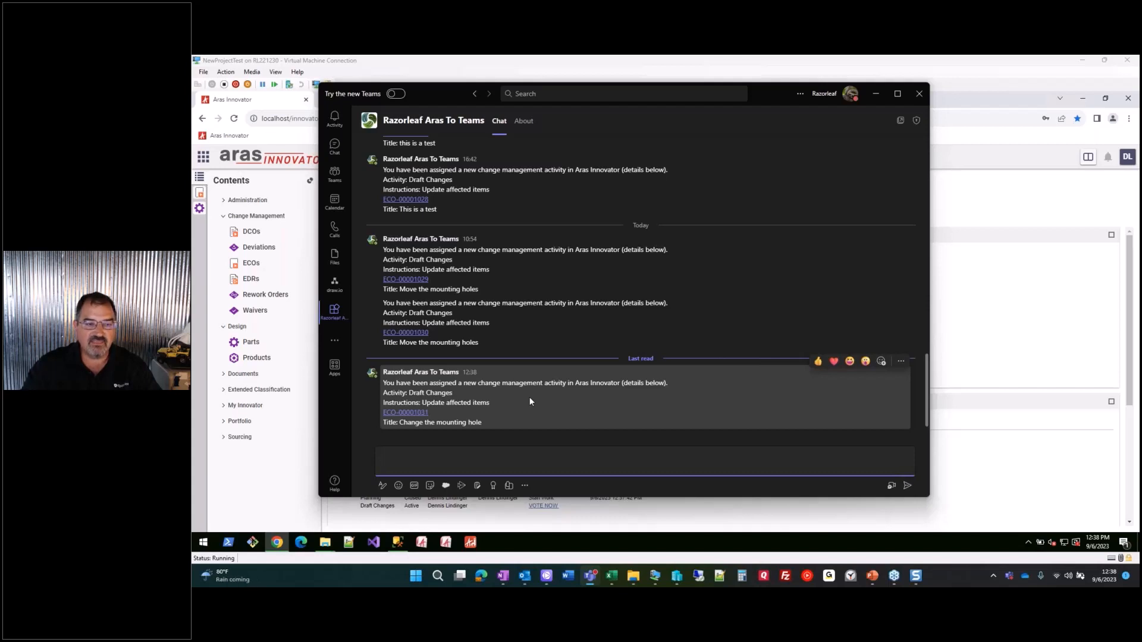
- Open ECO-00001031 from the Teams message link and sign in to Aras with the account username and password
click(410, 413)
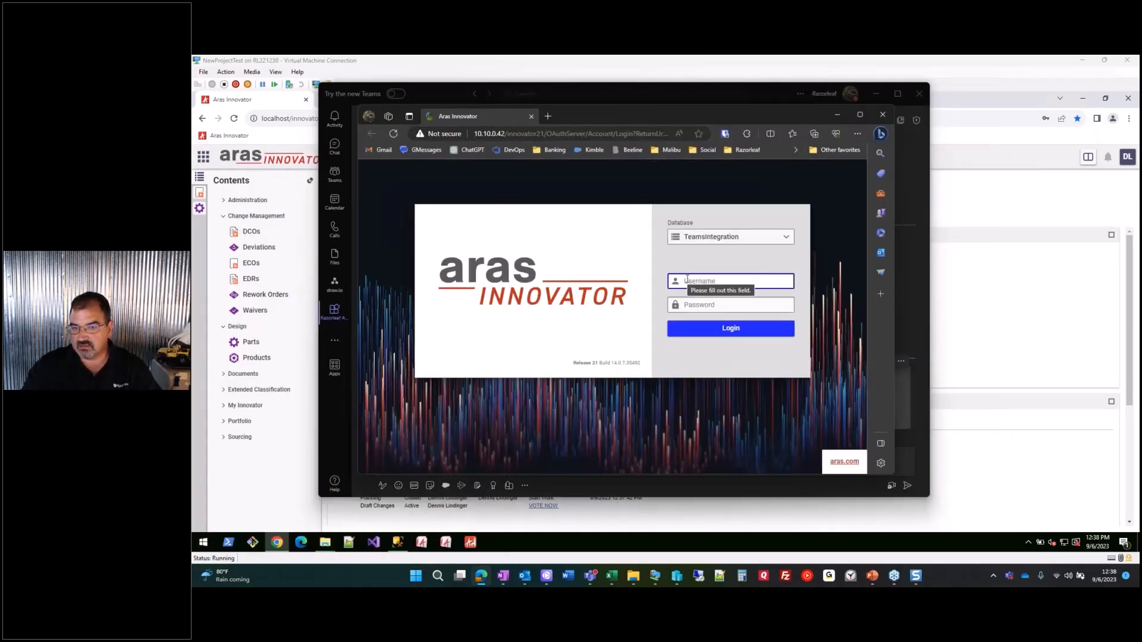
text(dal)
key(Tab)
text(•••)
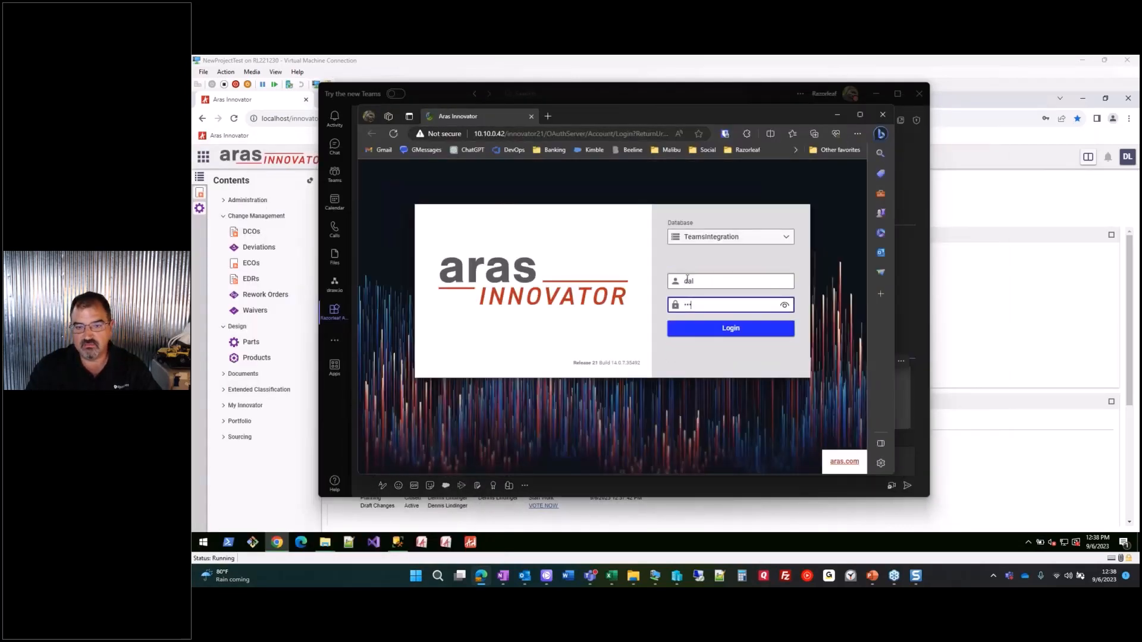
key(Return)
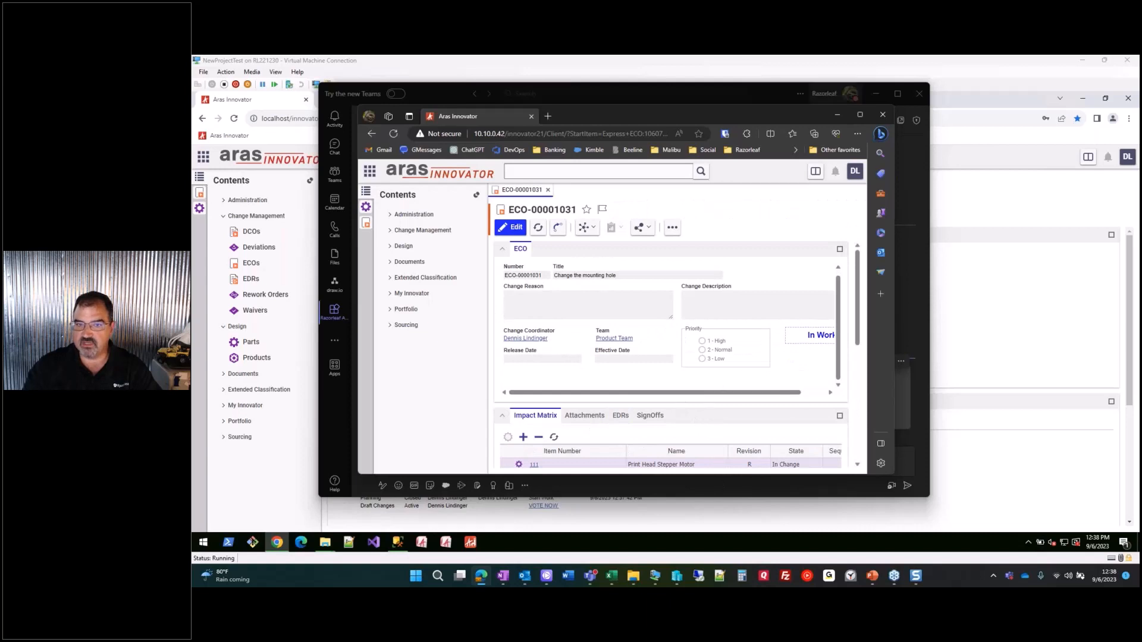
- Minimize the Edge window and Teams to return to the original ECO-00001031 form
click(838, 115)
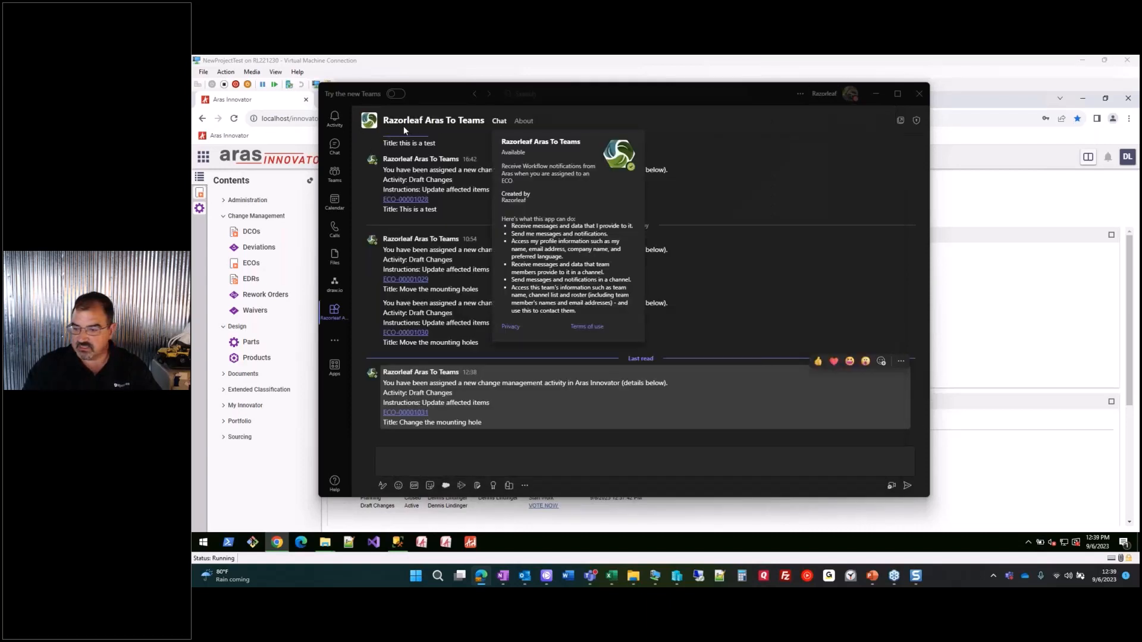
click(879, 98)
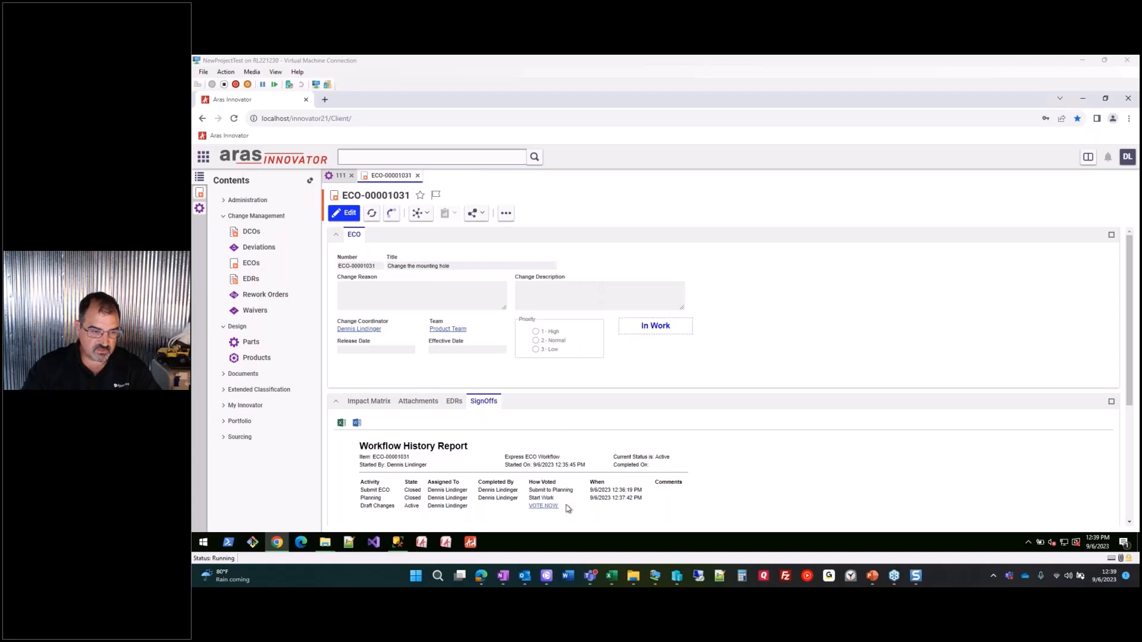
- Complete the Draft Changes activity with a Submit to Review vote
click(542, 506)
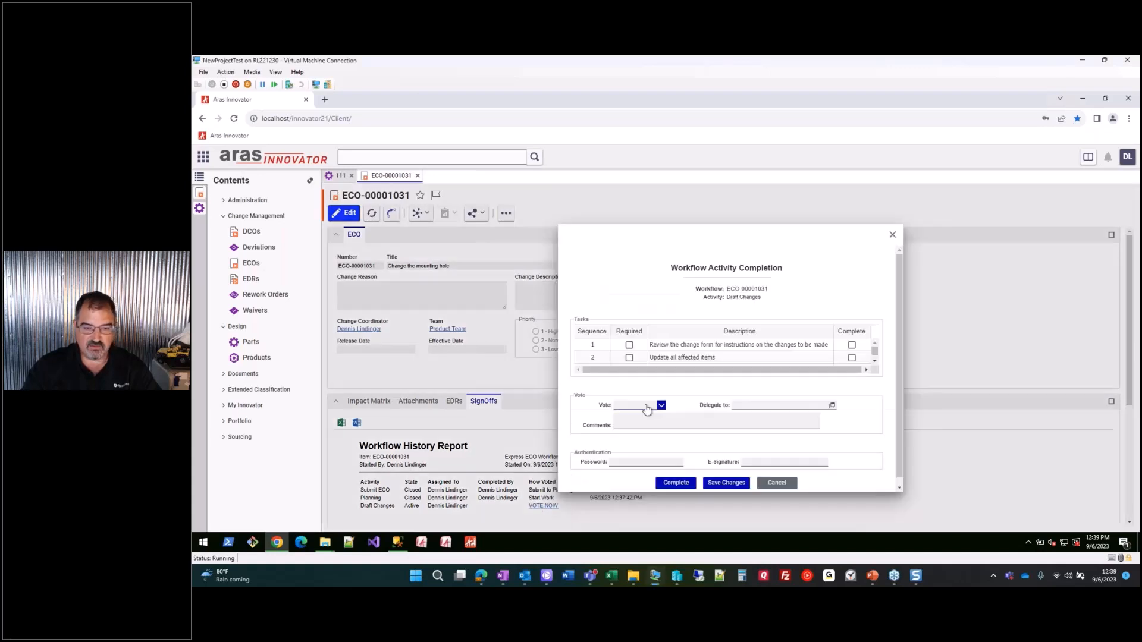
click(660, 405)
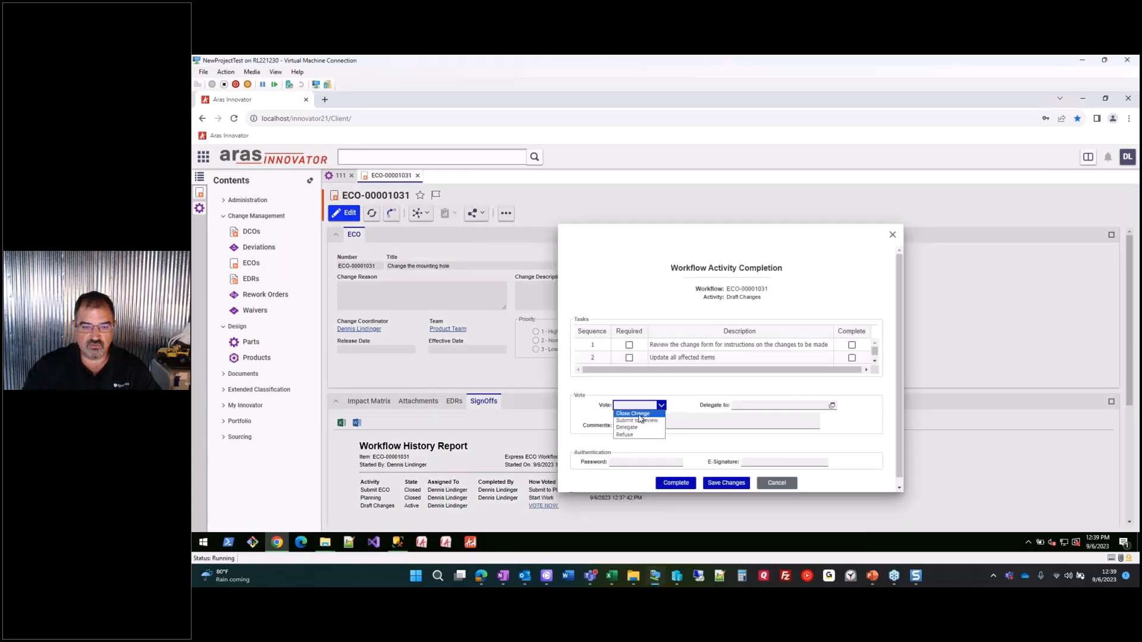
click(641, 421)
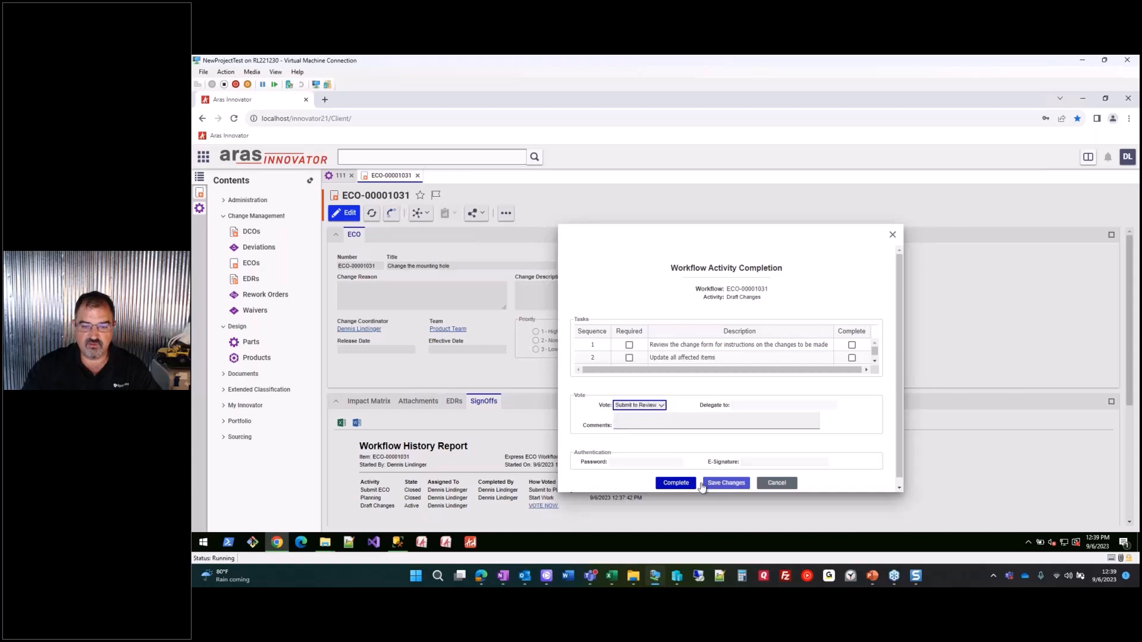
click(675, 483)
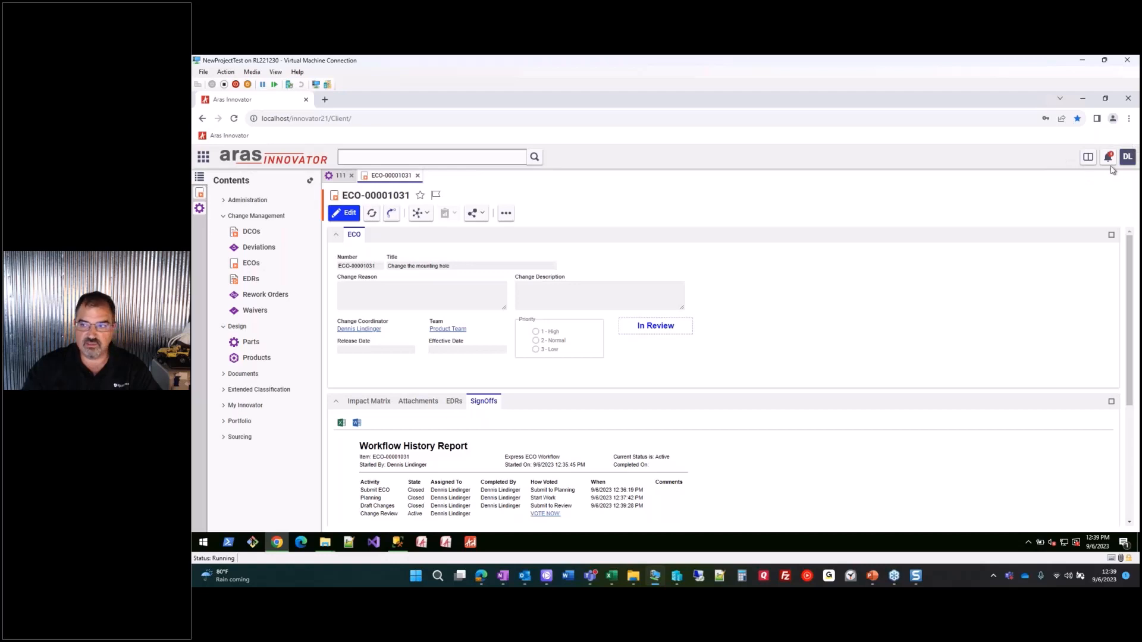
- From the notification bell, open the Change Review assignment notice in a popup window
mouse_move(1112, 163)
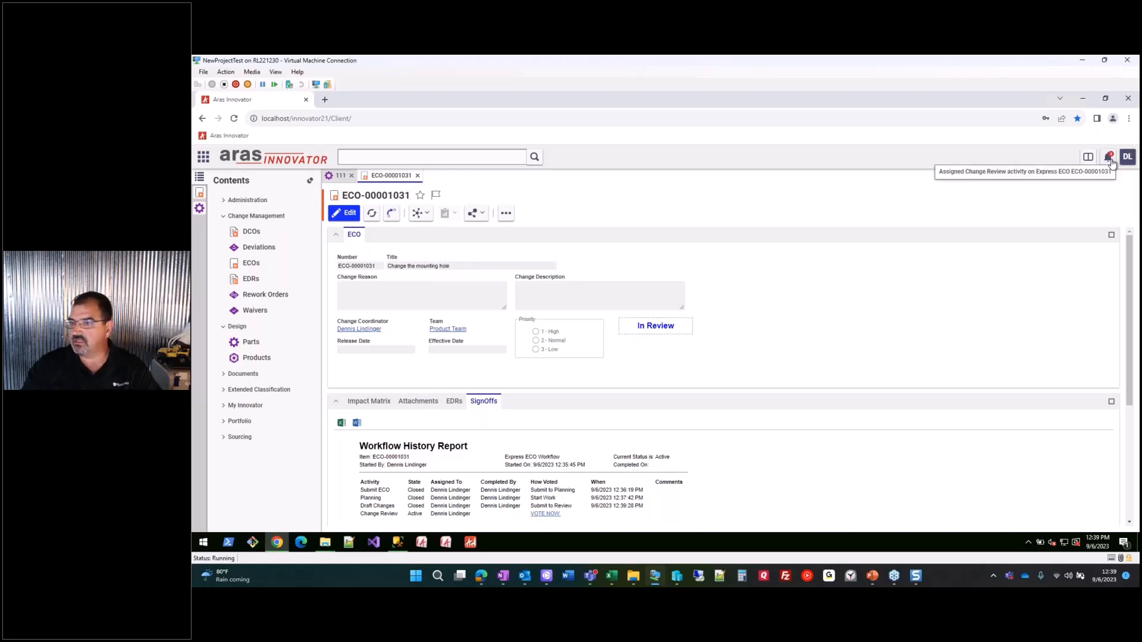
click(1051, 178)
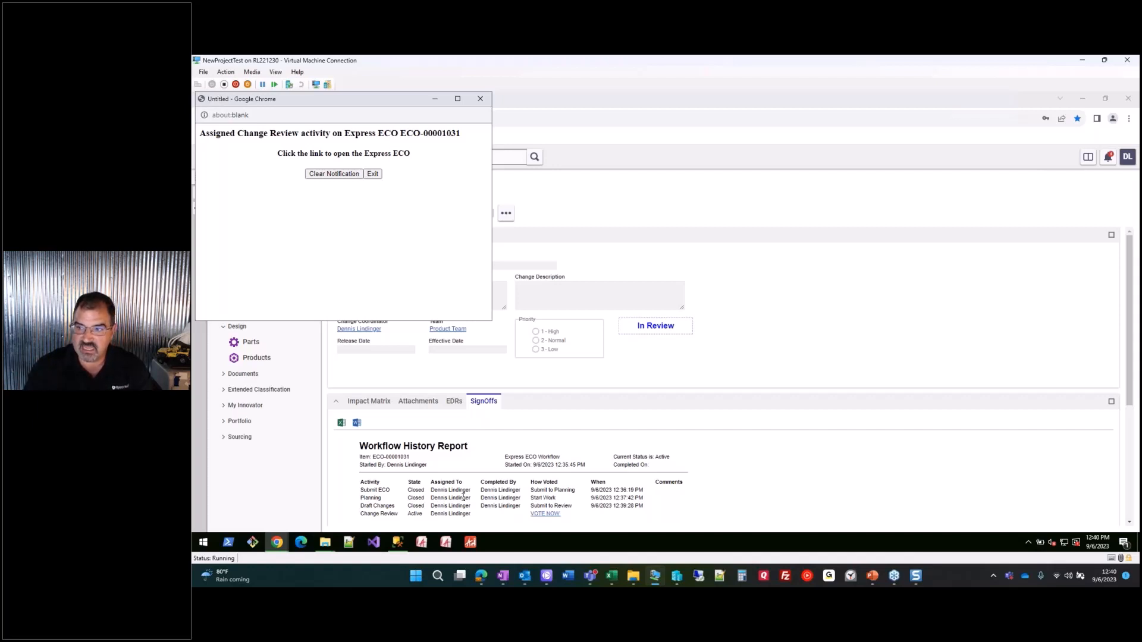
- Drag the notification popup to the page centre and close it without clearing
drag(354, 100, 536, 196)
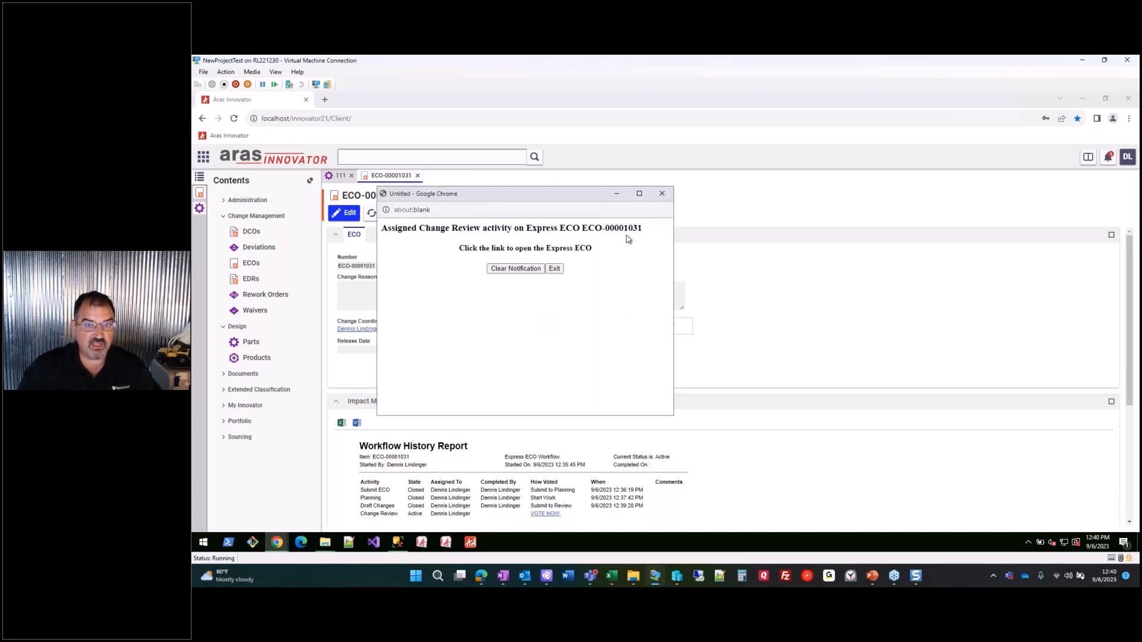
click(662, 195)
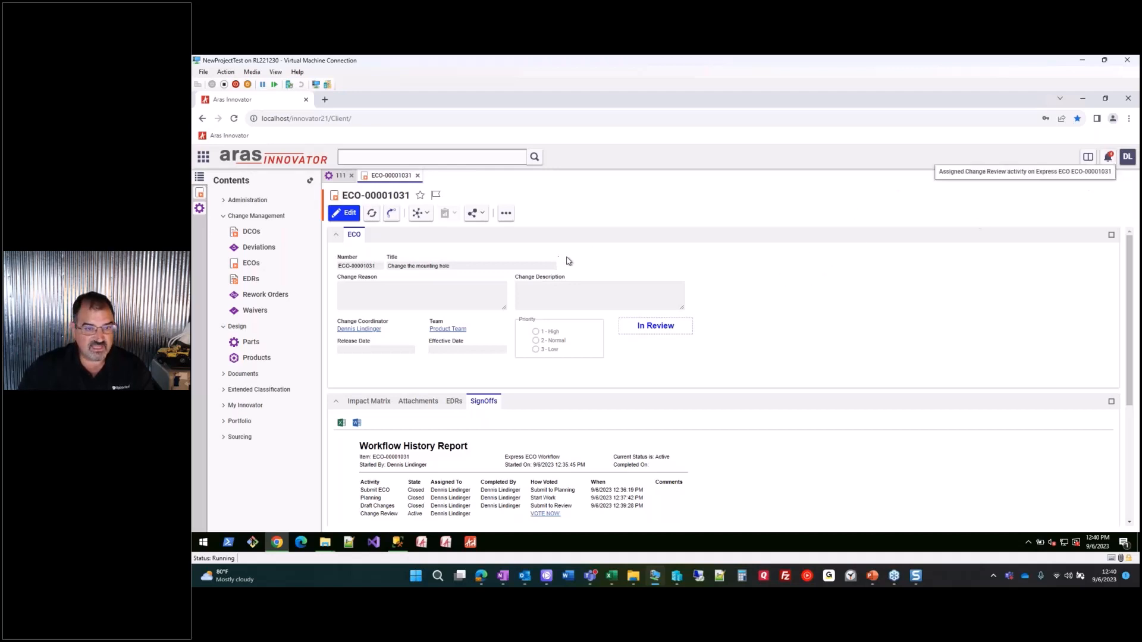
- Reopen the Change Review notification from the bell and clear it
click(938, 174)
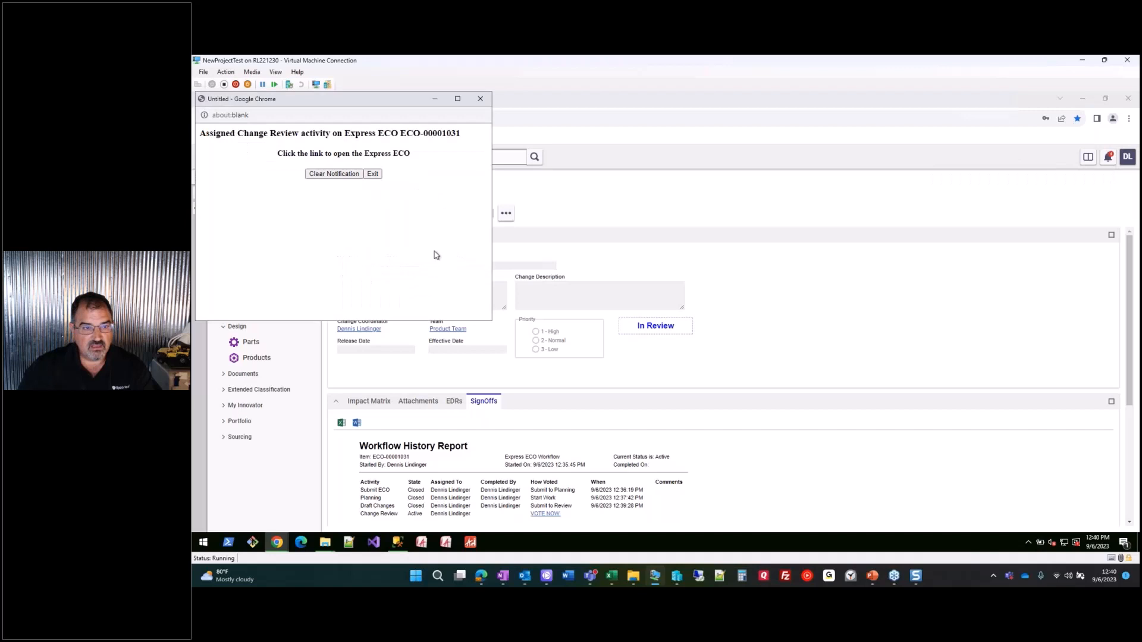
click(334, 173)
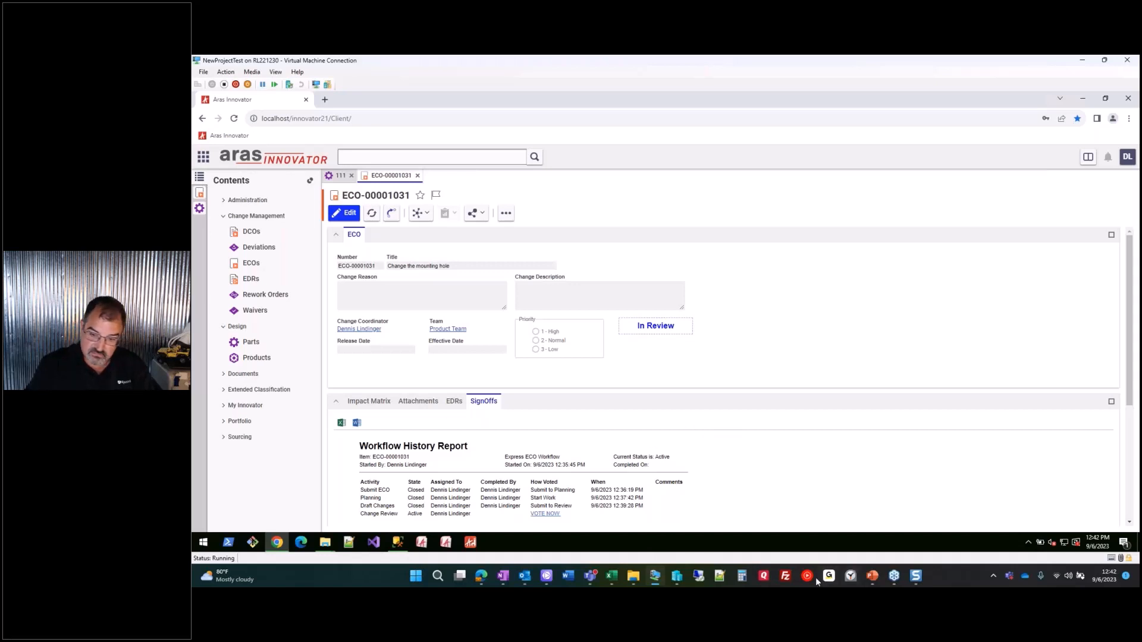
- Resume the PowerPoint slide show at the Wrap-Up slide and bring the Sticky Notes article on screen
click(872, 575)
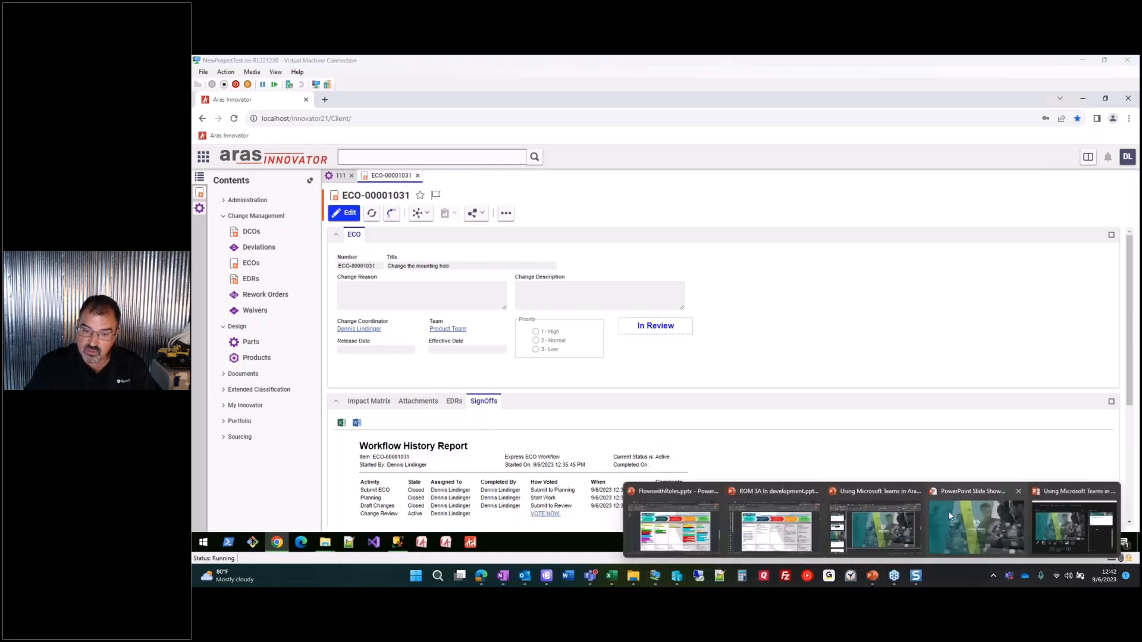
click(982, 528)
click(671, 324)
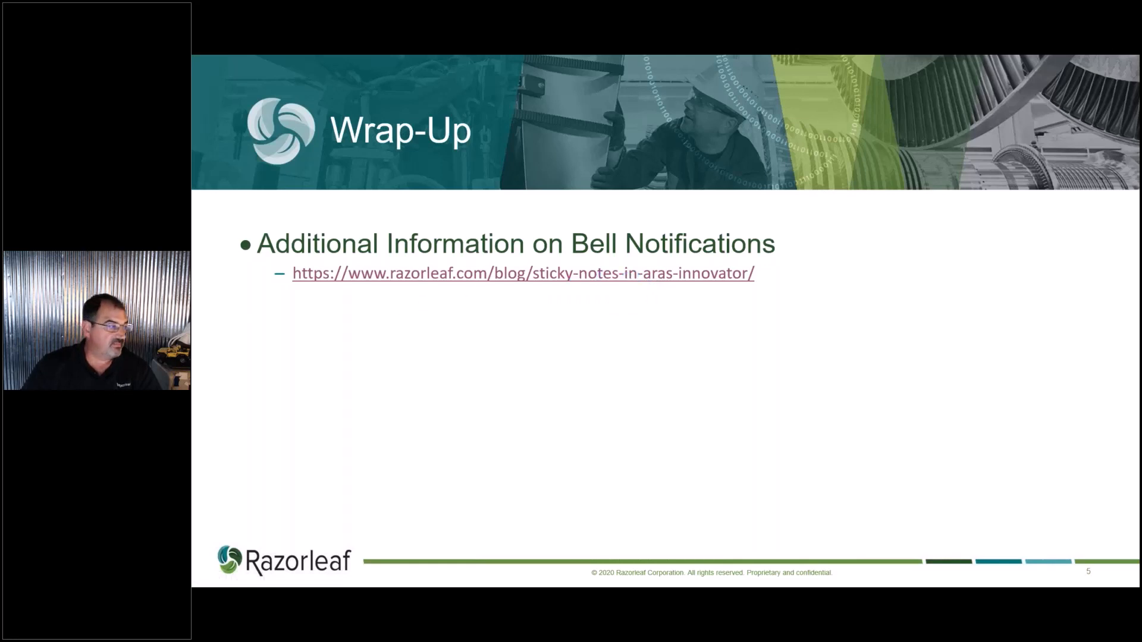
drag(193, 214, 749, 124)
- Scroll through the Razorleaf 'Sticky Notes in Aras Innovator' article in Edge
scroll(581, 357, down, 6)
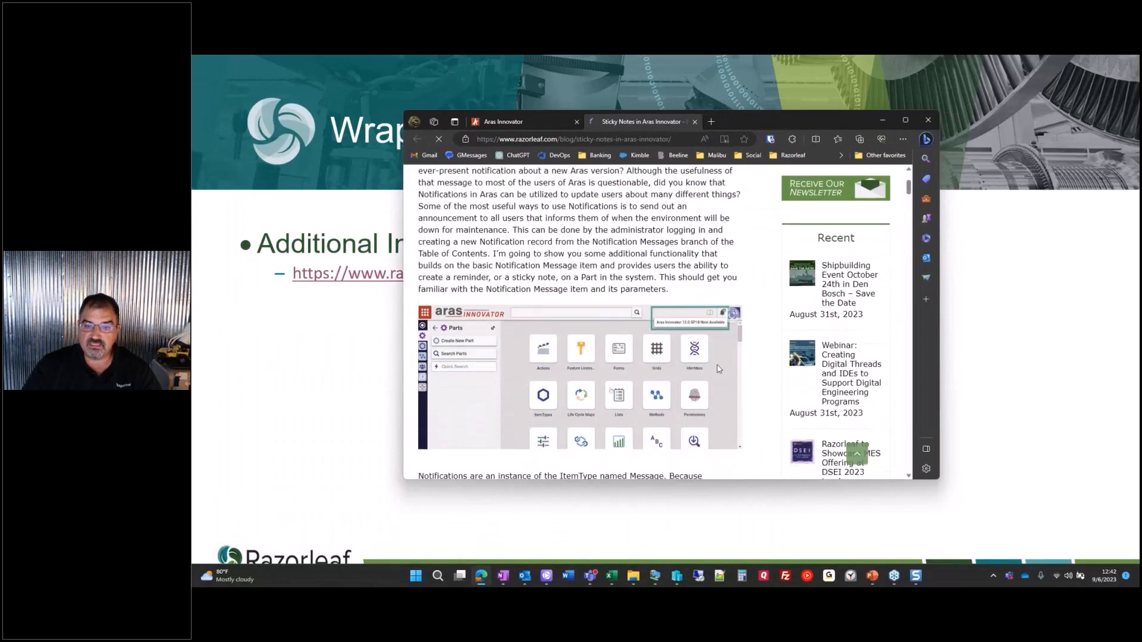
scroll(580, 327, down, 8)
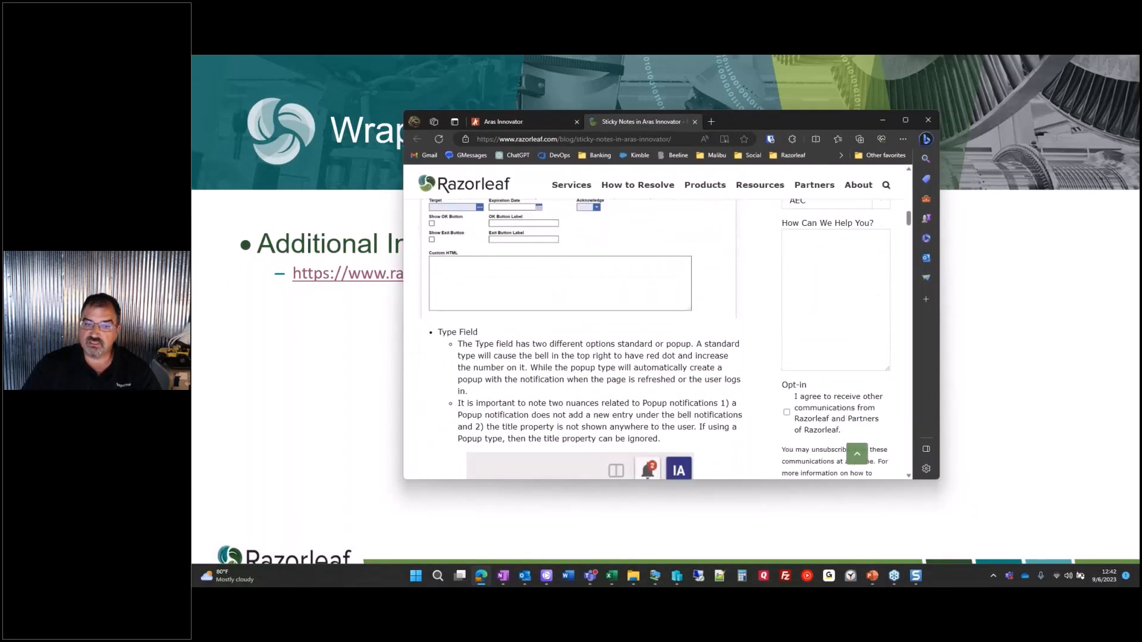
scroll(568, 398, down, 8)
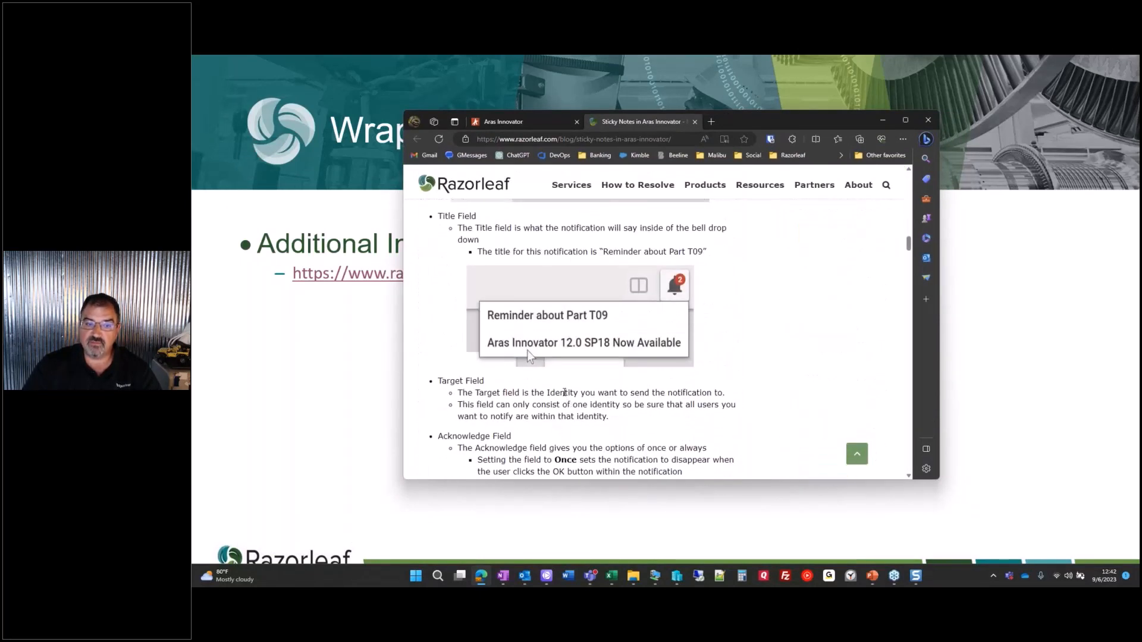
scroll(563, 394, down, 8)
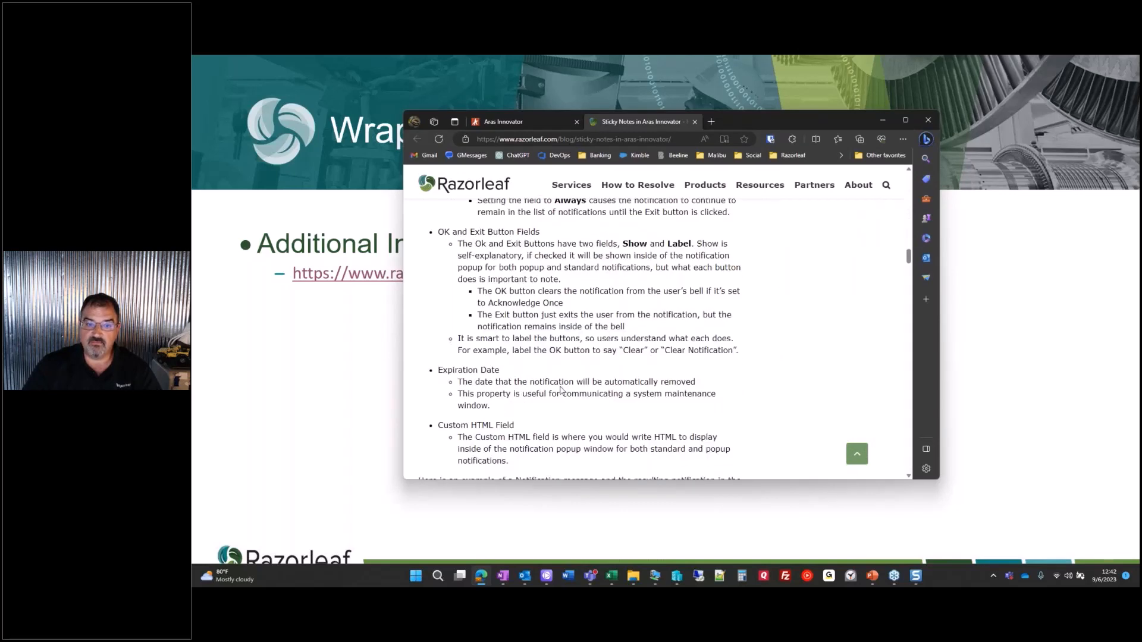
scroll(560, 385, down, 2)
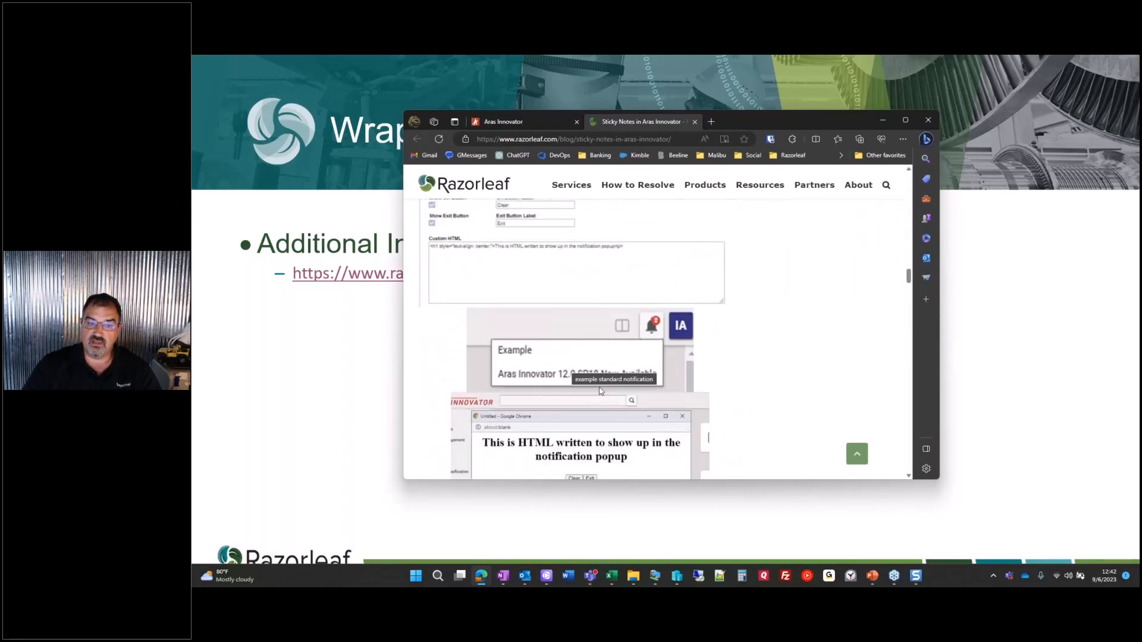
scroll(637, 413, down, 5)
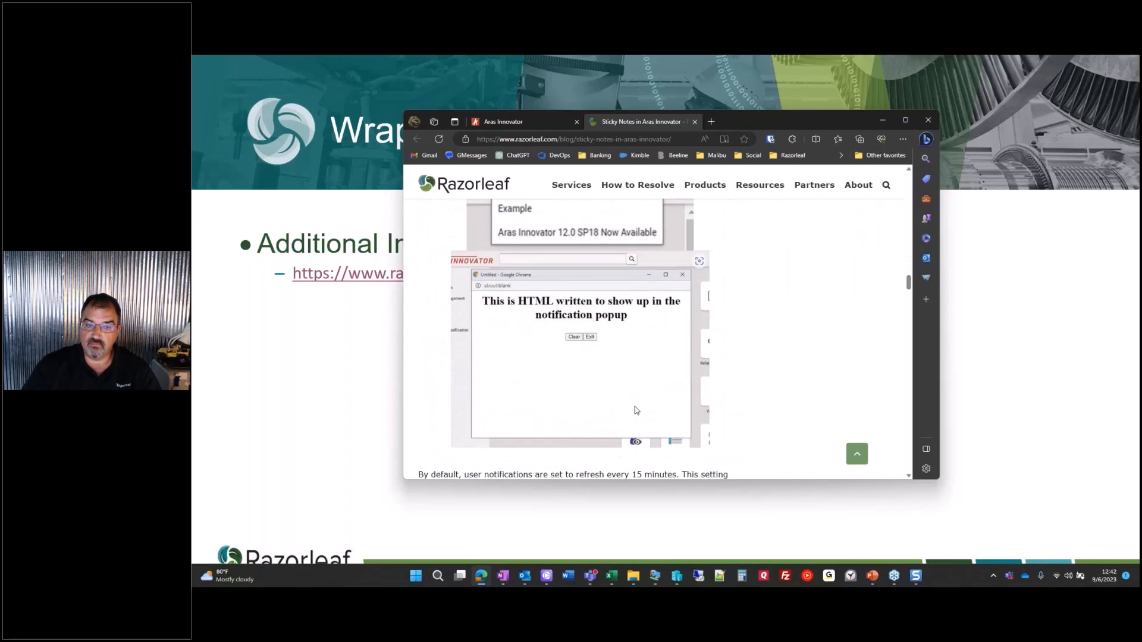
scroll(629, 404, down, 3)
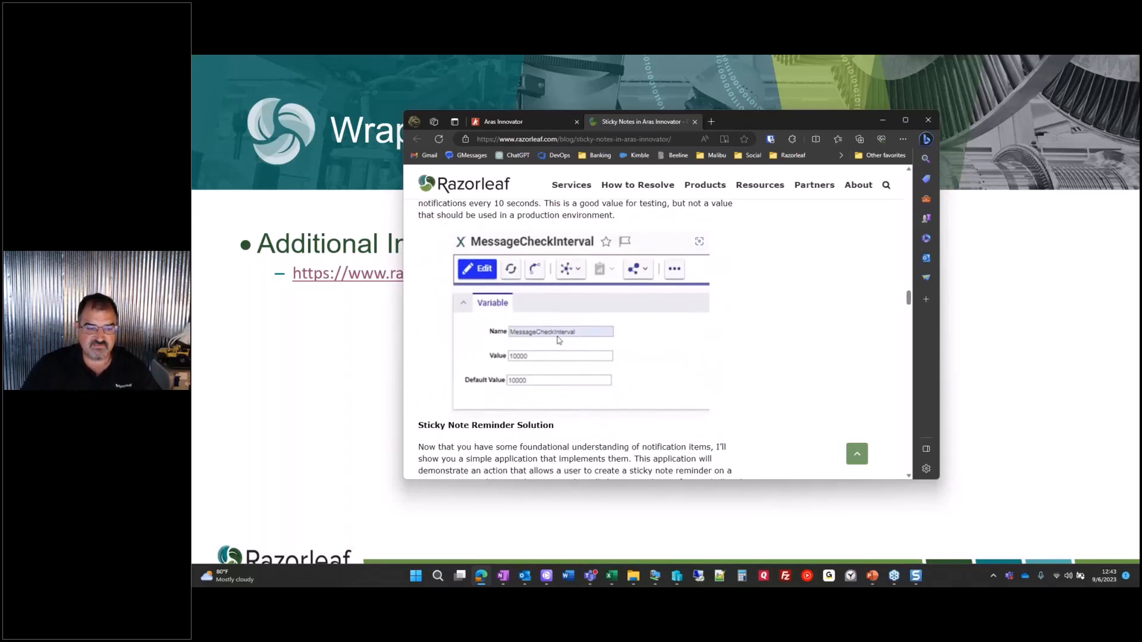
scroll(558, 339, down, 3)
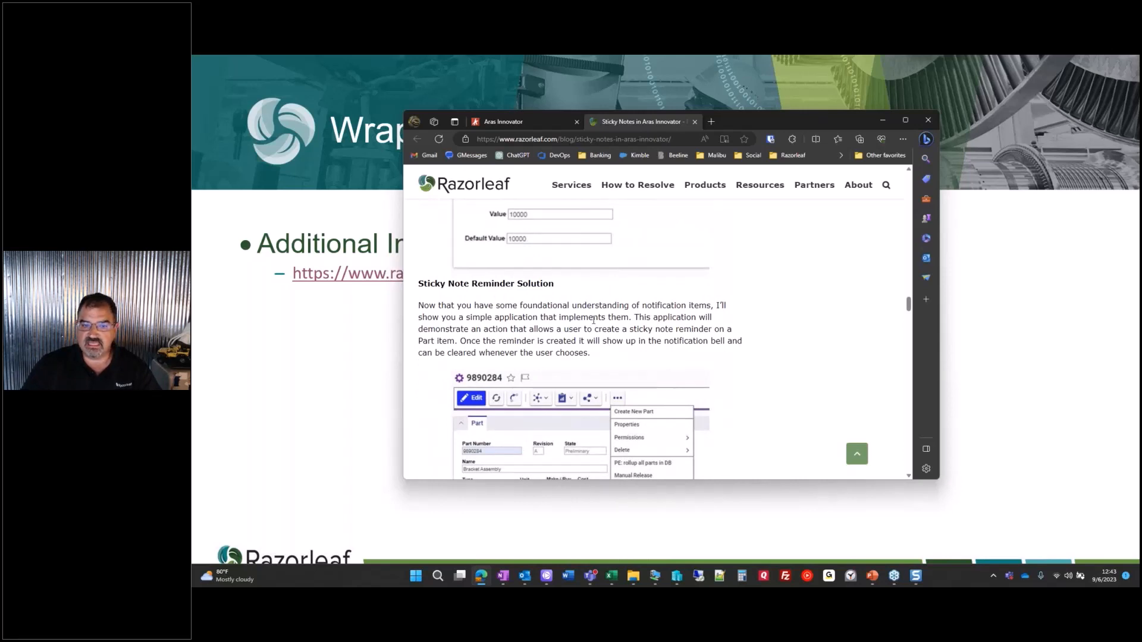
scroll(593, 319, down, 2)
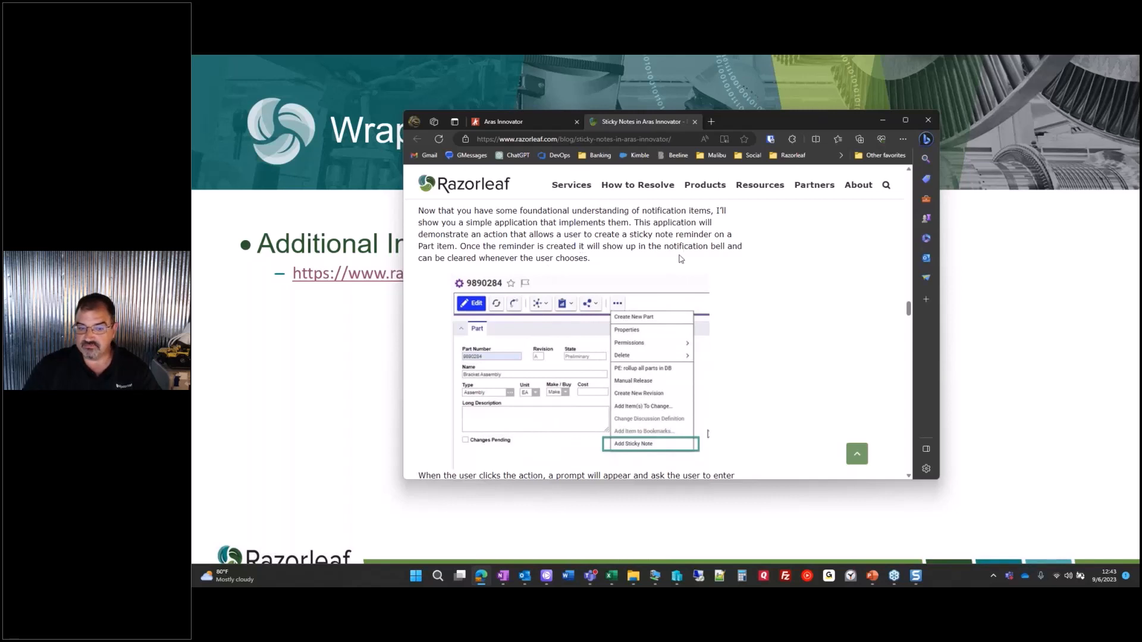
- Finish the article, minimize Edge, and advance to the Wrap-Up – Productivity Pack slide
scroll(681, 259, down, 1)
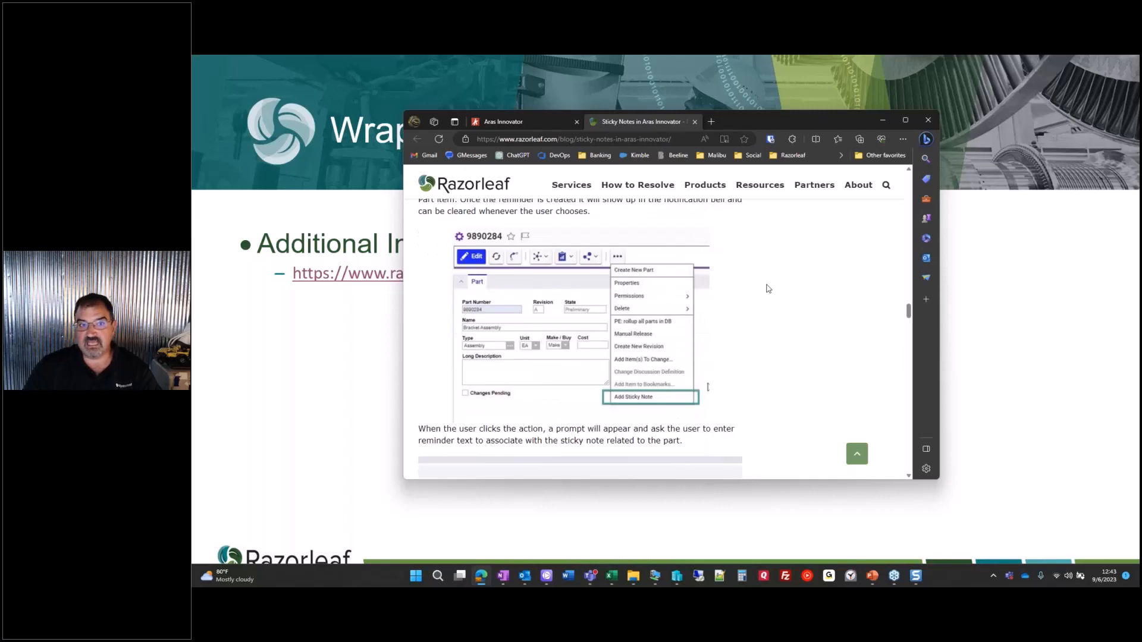
click(884, 122)
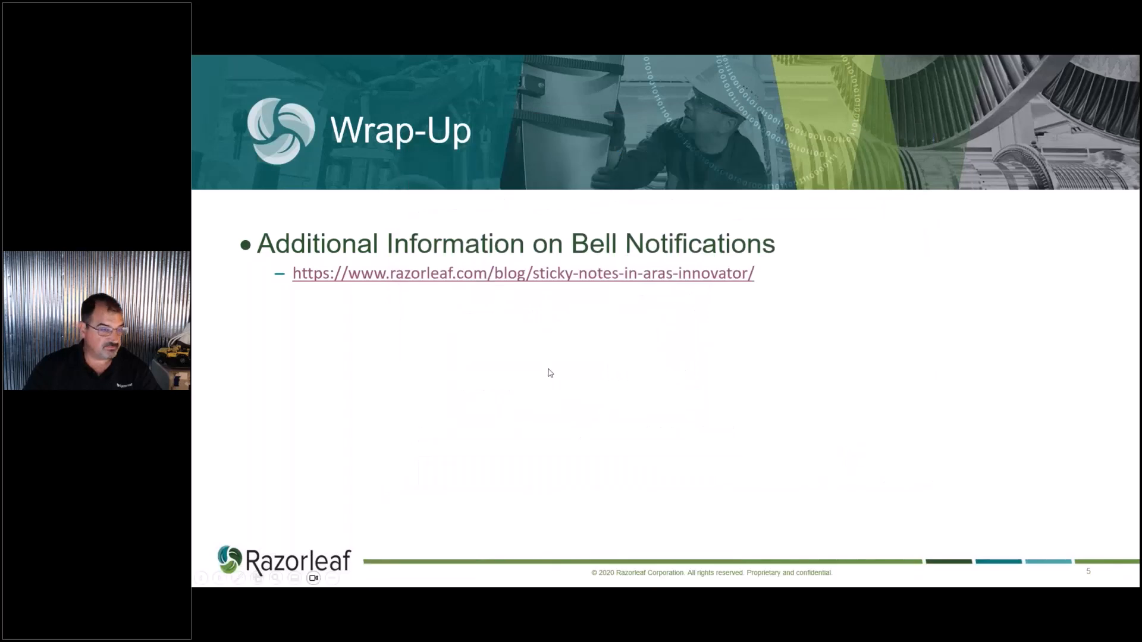
key(Right)
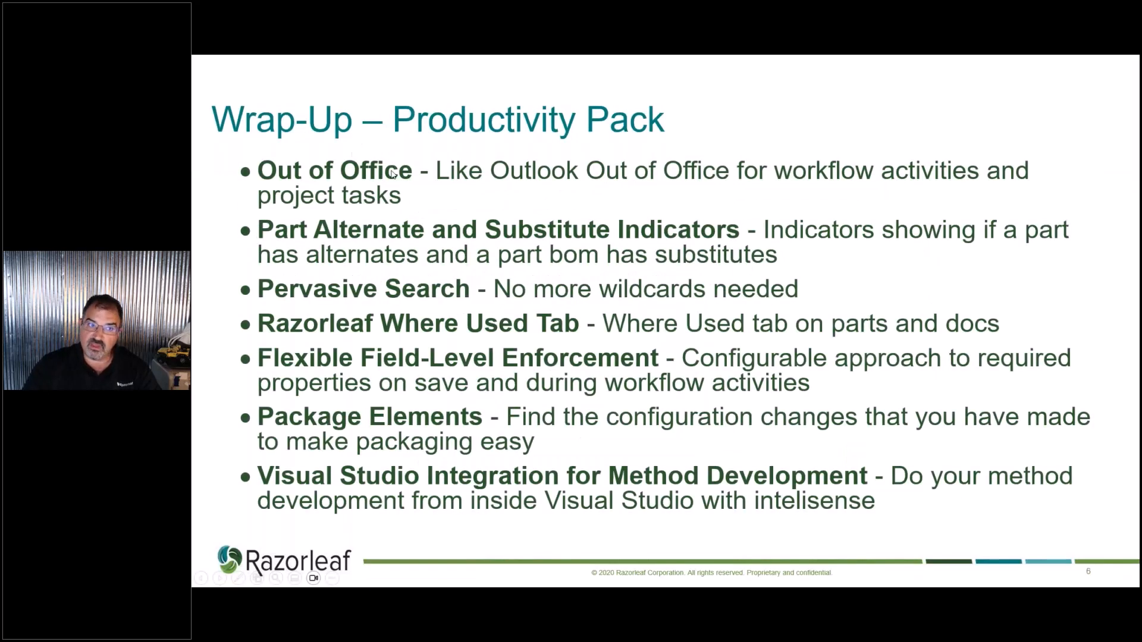